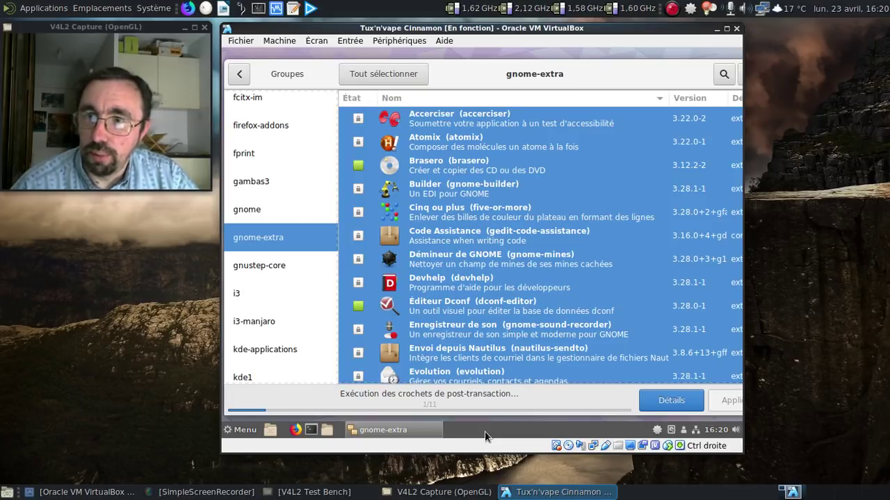
# Show the details of the running package installation and open the desktop background settings.
pyautogui.click(658, 406)
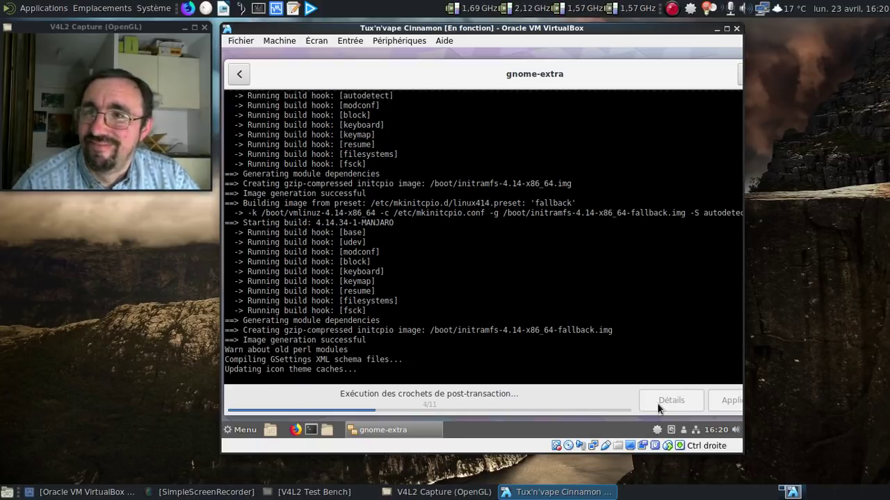
pyautogui.rightClick(406, 54)
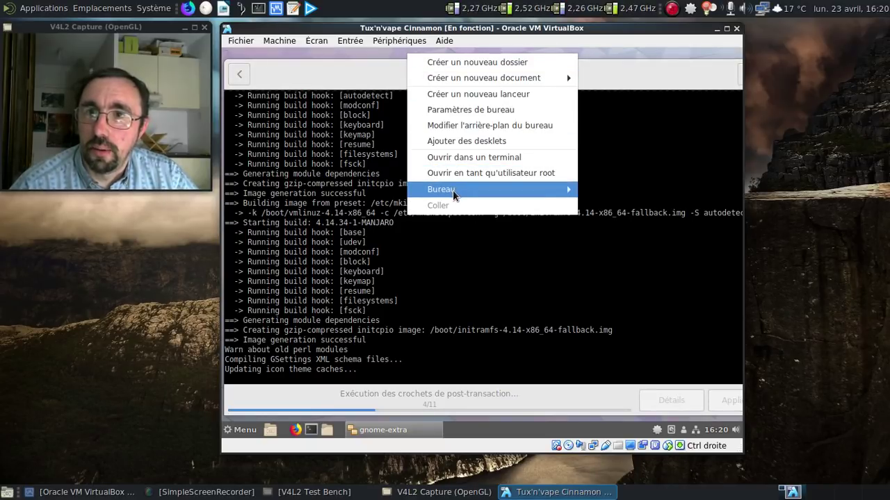
pyautogui.moveTo(452, 194)
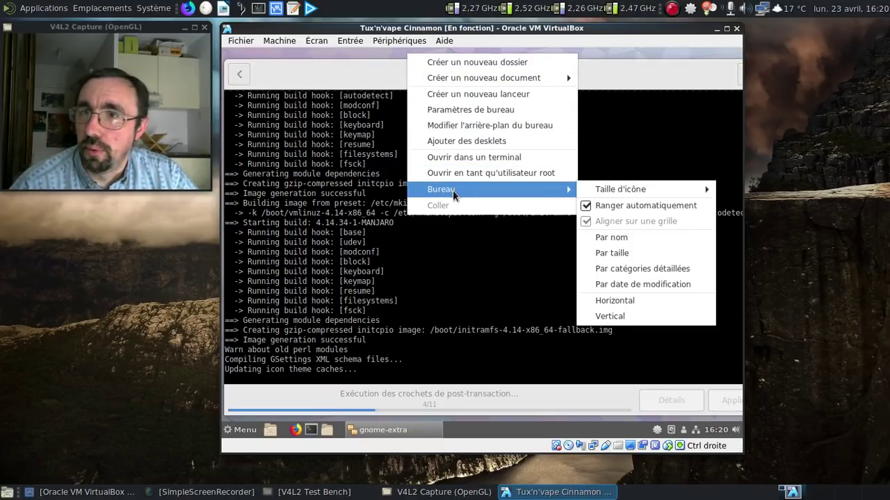
pyautogui.click(472, 130)
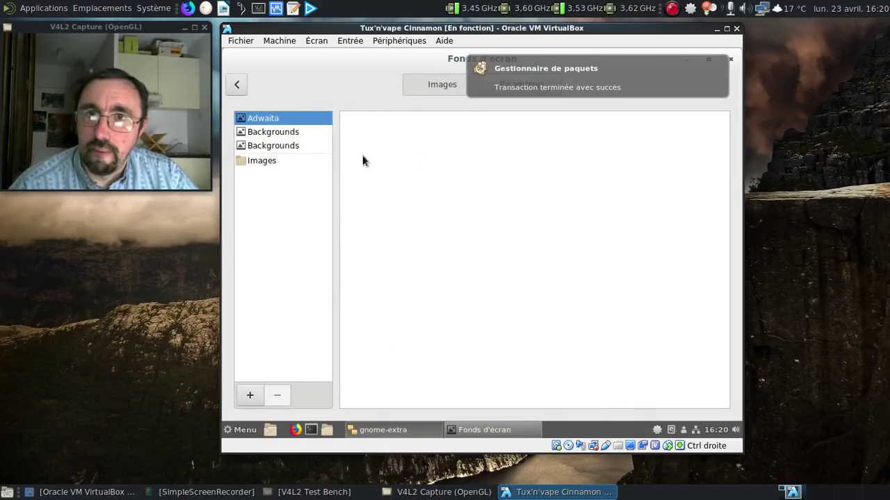
# Look through the wallpapers in both Backgrounds collections and check the Images and Adwaita collections.
pyautogui.click(289, 133)
pyautogui.click(290, 146)
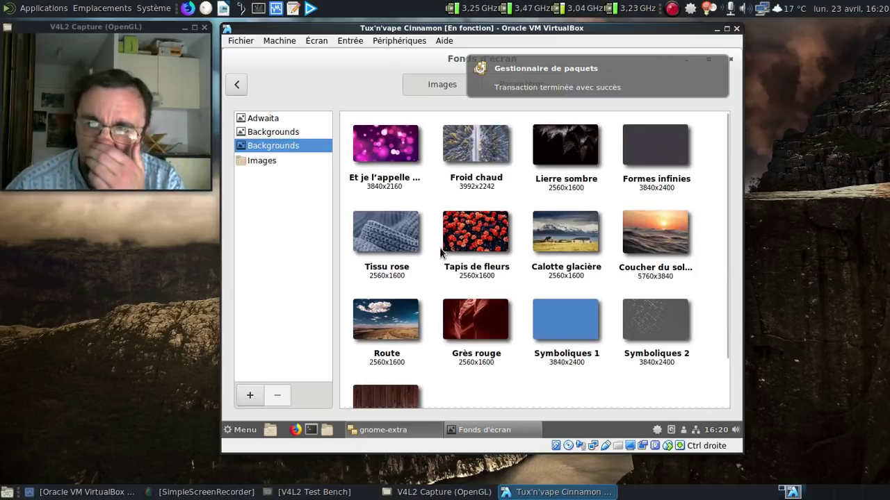
pyautogui.click(289, 134)
pyautogui.scroll(-5, 577, 217)
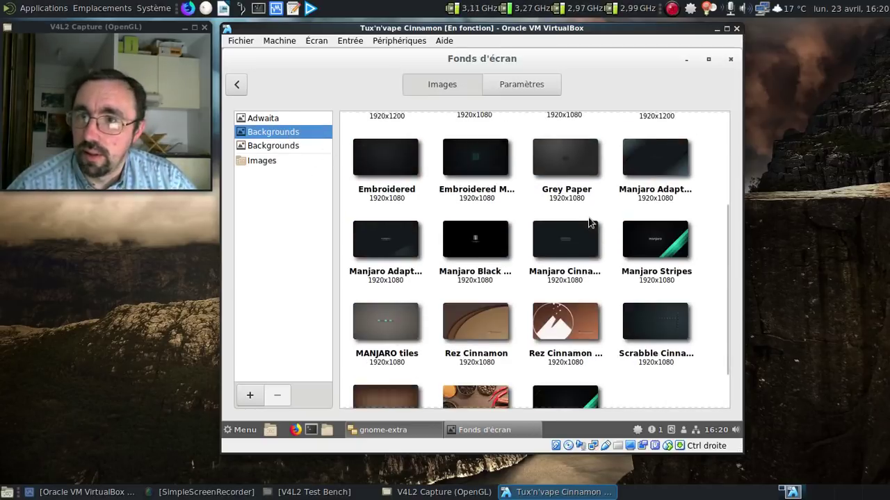
pyautogui.scroll(4, 589, 221)
pyautogui.scroll(1, 589, 221)
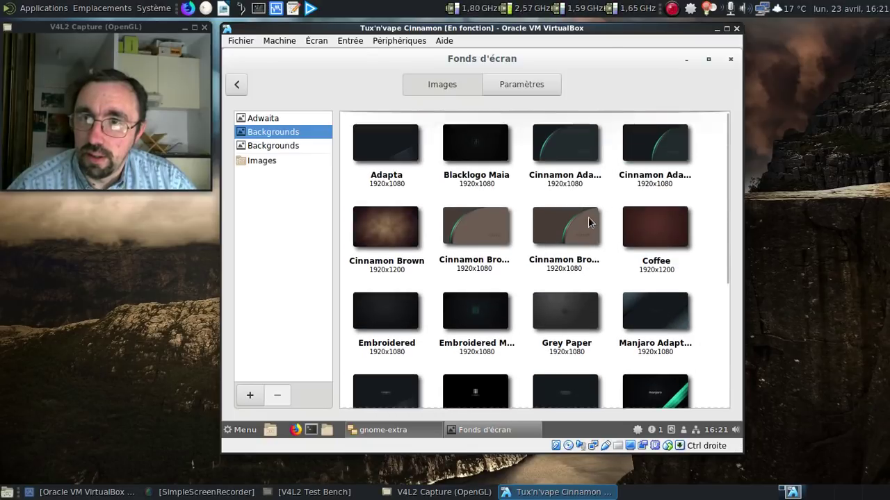
pyautogui.click(267, 161)
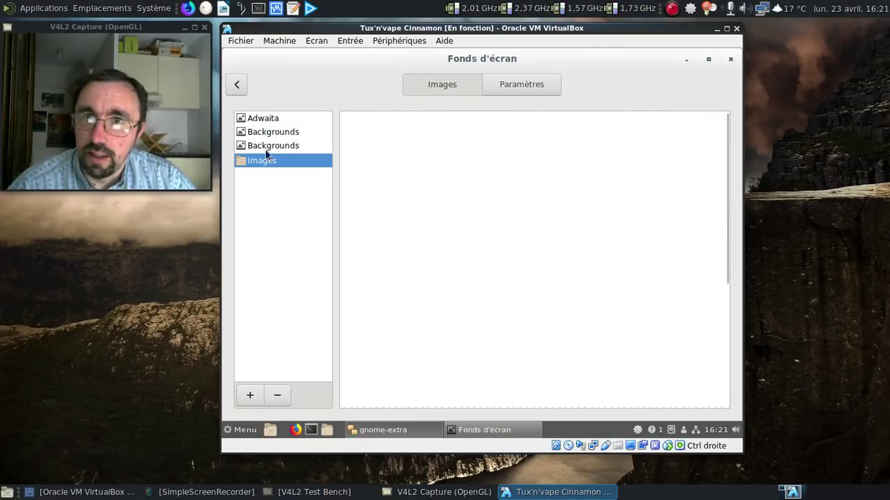
pyautogui.click(265, 122)
pyautogui.click(273, 133)
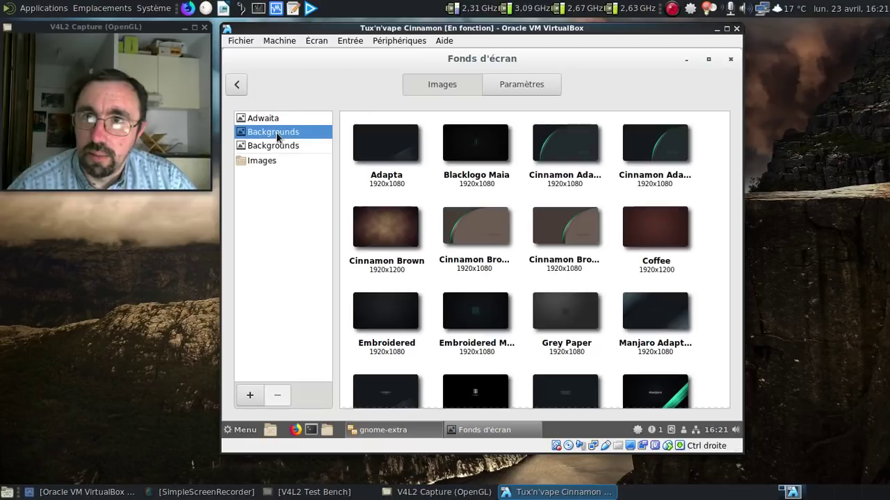
pyautogui.scroll(-5, 483, 286)
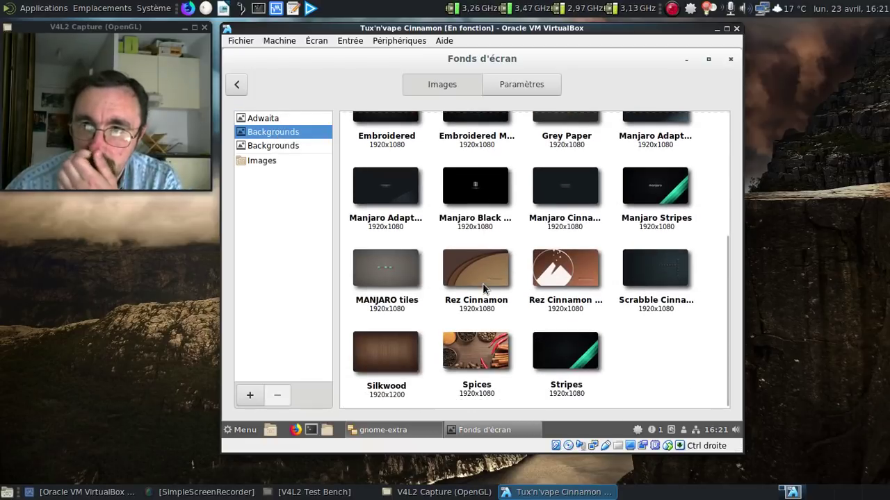
pyautogui.scroll(5, 485, 287)
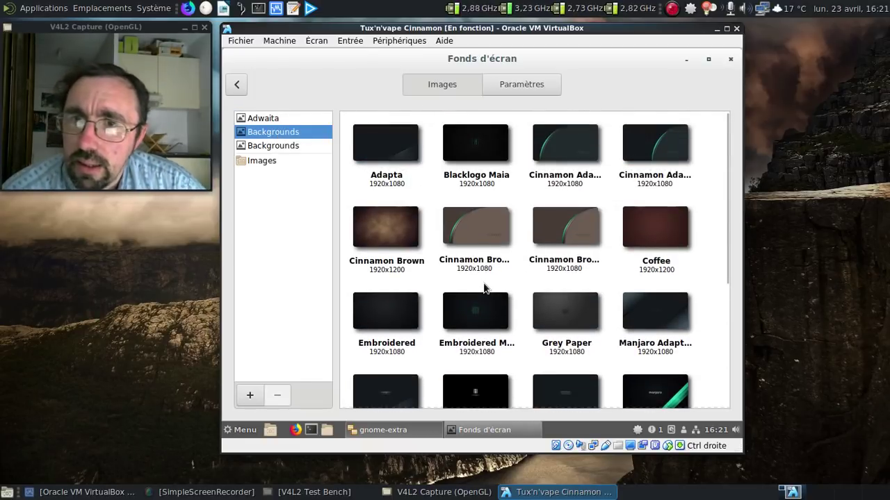
# Start adding a wallpaper folder and browse the computer's file system to /usr/share/backgrounds, with folders sorted alphabetically.
pyautogui.click(250, 396)
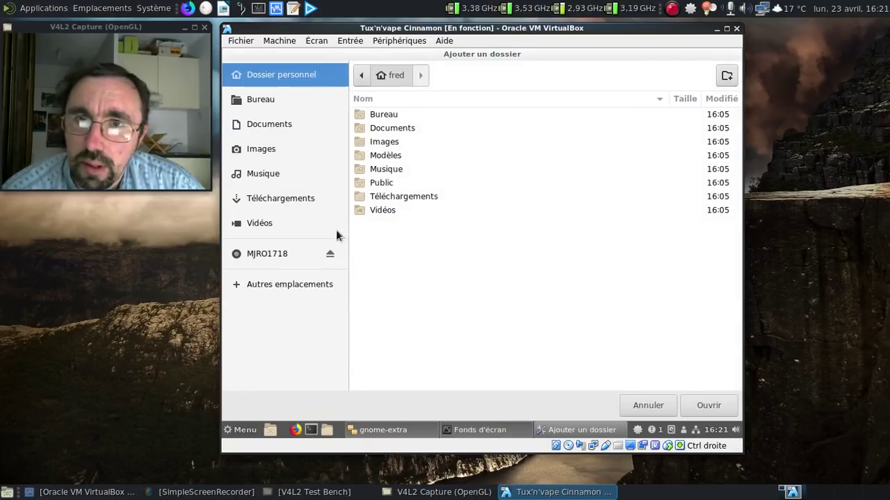
pyautogui.click(262, 101)
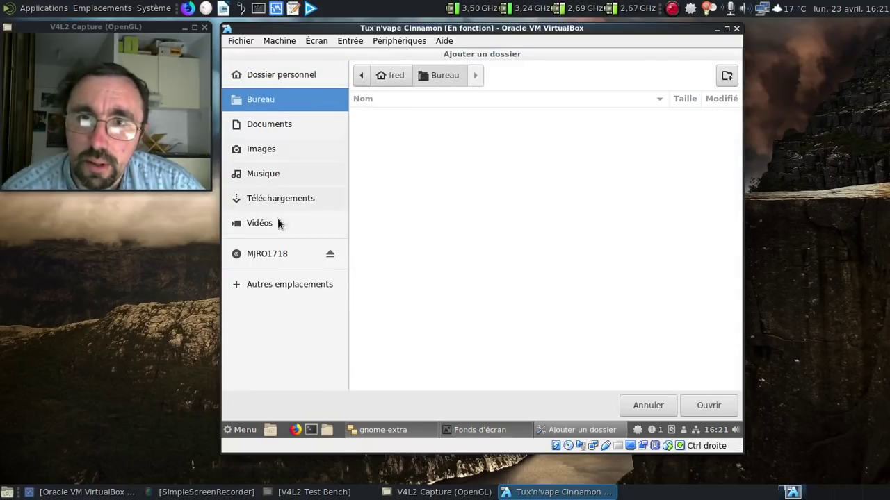
pyautogui.click(273, 281)
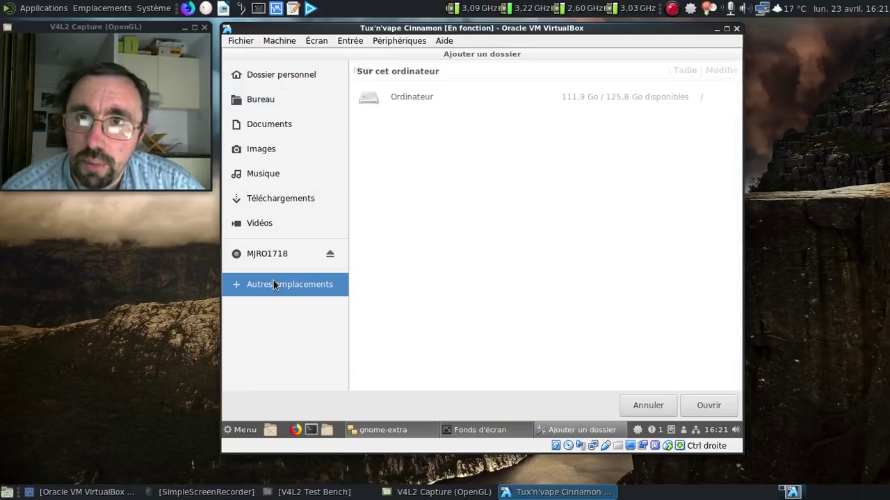
pyautogui.click(407, 91)
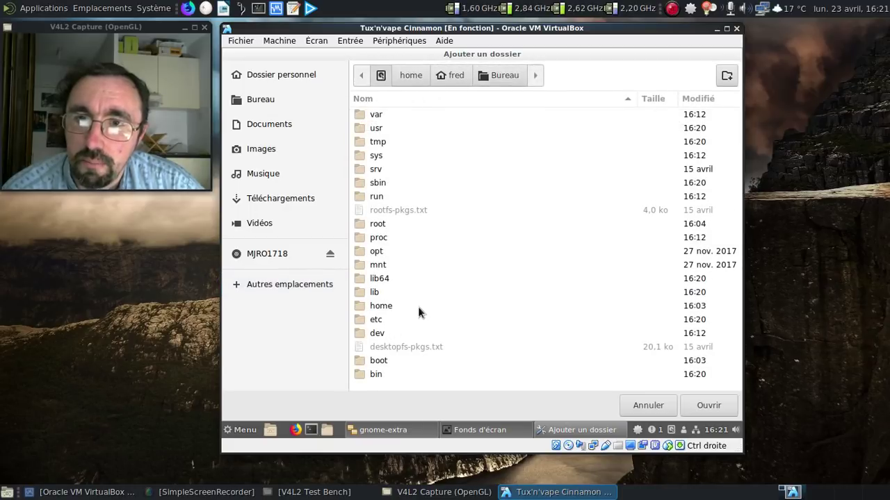
pyautogui.click(399, 98)
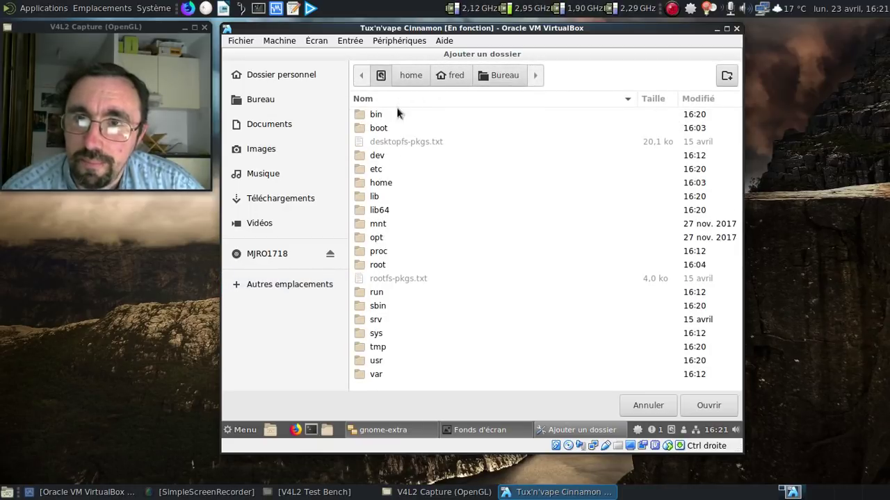
pyautogui.doubleClick(390, 362)
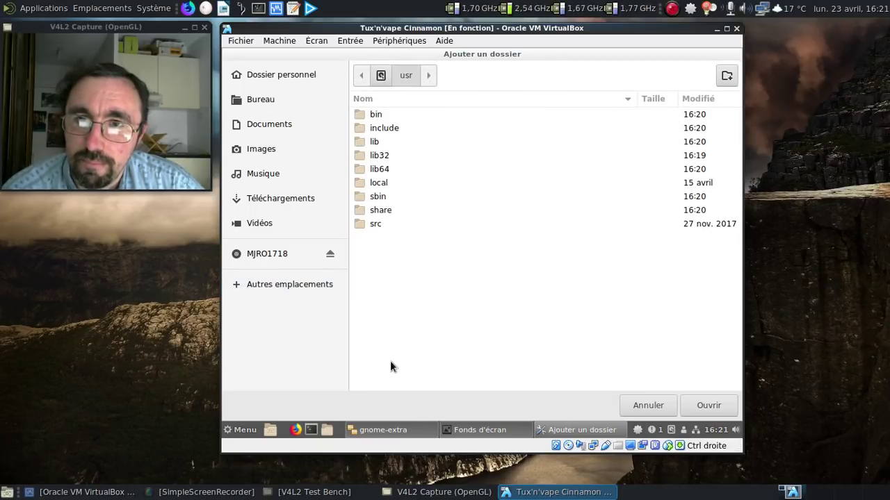
pyautogui.doubleClick(376, 210)
pyautogui.scroll(-3, 423, 232)
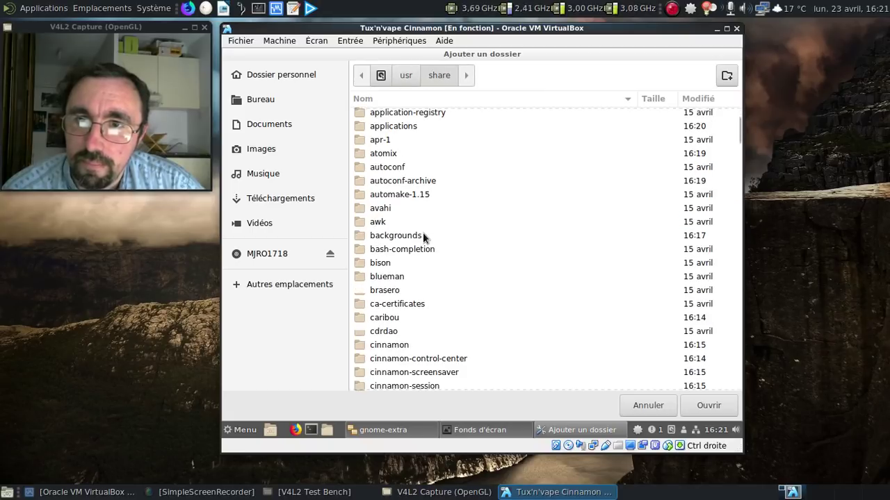
pyautogui.doubleClick(404, 237)
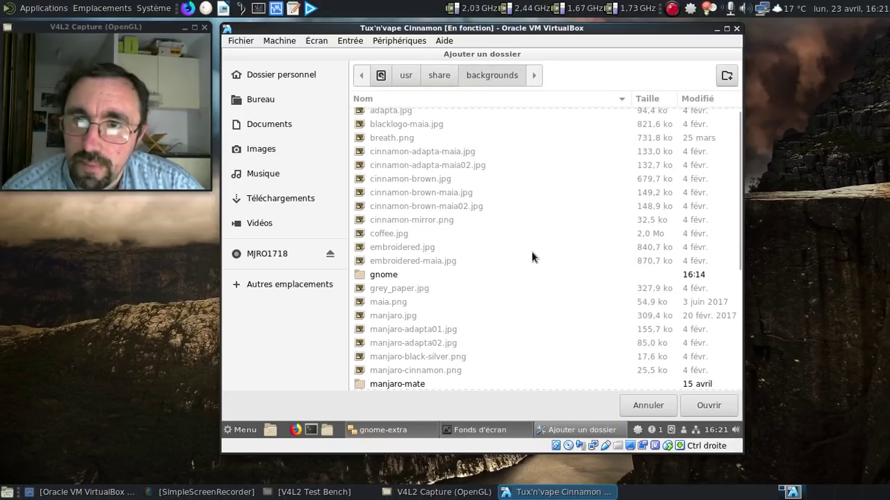
# Examine the image files and subfolders in /usr/share/backgrounds and close the folder chooser.
pyautogui.scroll(-3, 531, 251)
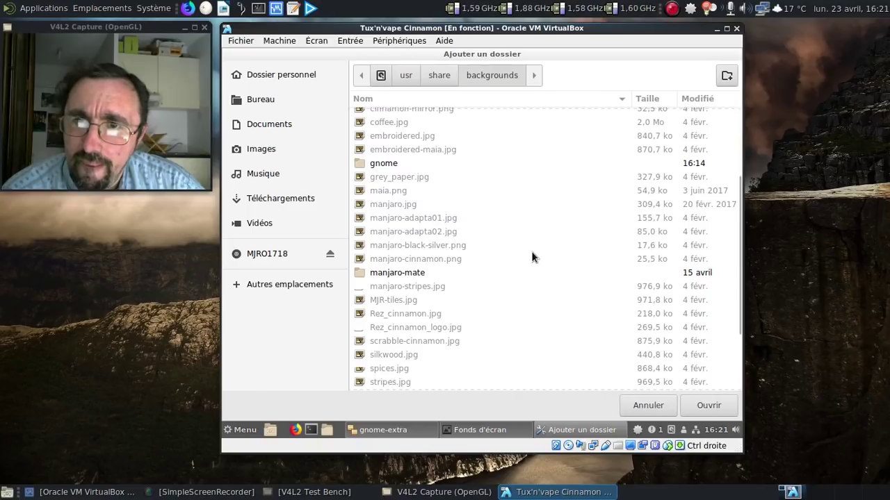
pyautogui.scroll(3, 531, 256)
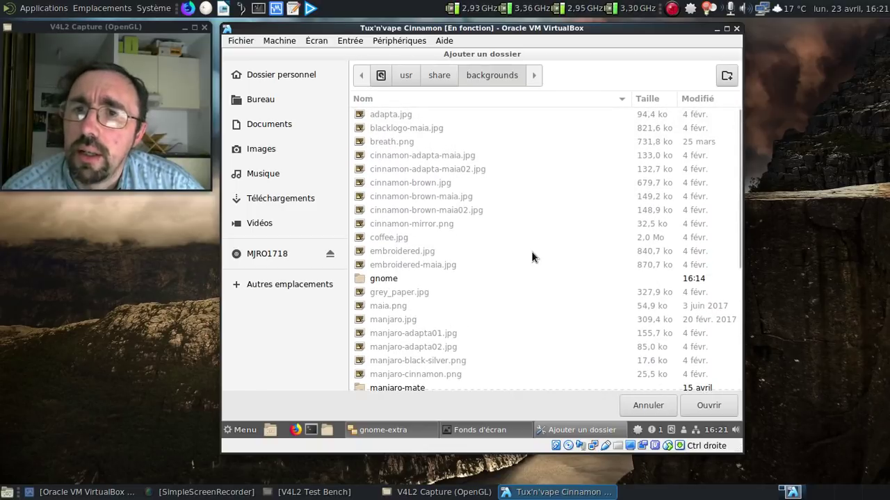
pyautogui.scroll(-4, 531, 257)
pyautogui.scroll(-2, 531, 258)
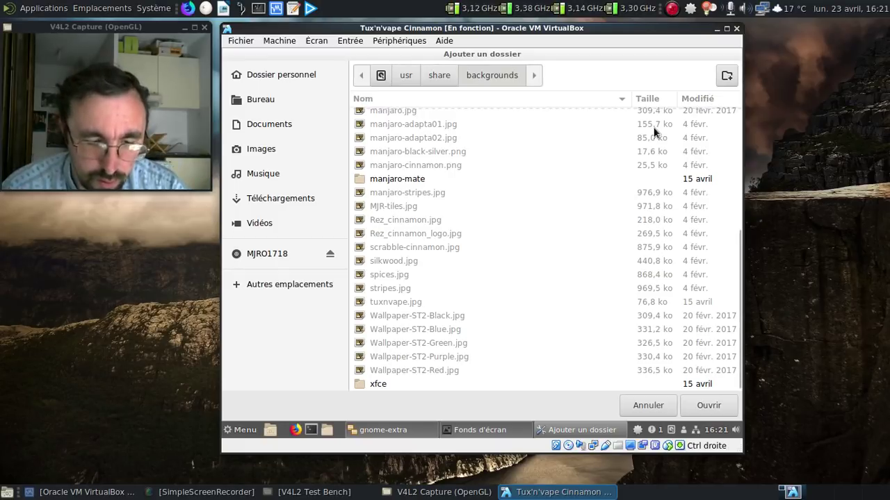
pyautogui.press('Return')
# Review the first Backgrounds collection again and check the wallpaper slideshow and image aspect settings.
pyautogui.scroll(-1, 410, 211)
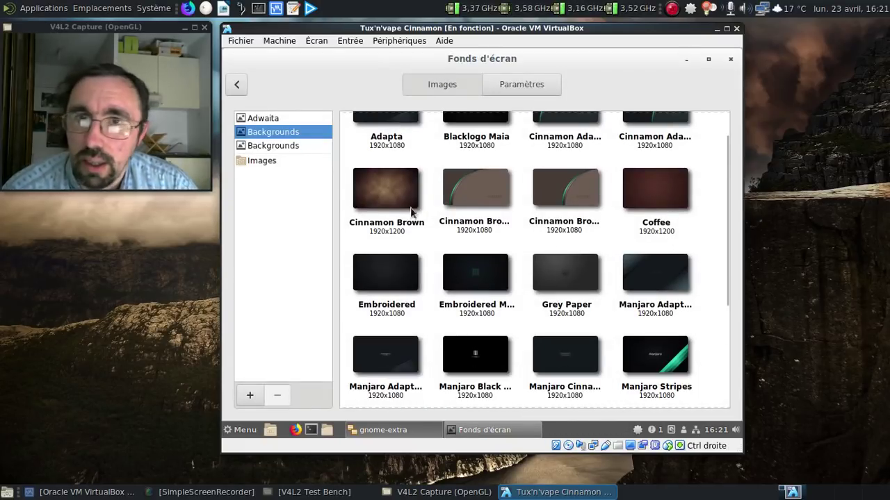
pyautogui.scroll(-4, 378, 195)
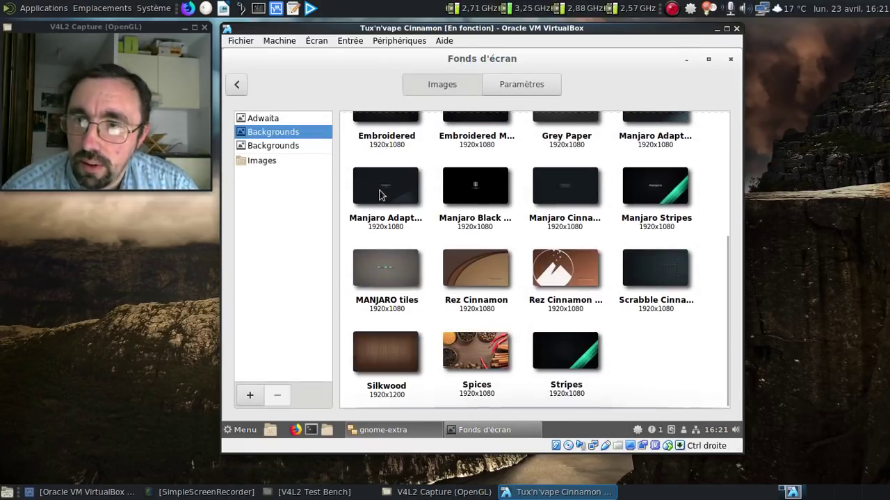
pyautogui.scroll(4, 378, 195)
pyautogui.scroll(1, 378, 194)
pyautogui.click(514, 87)
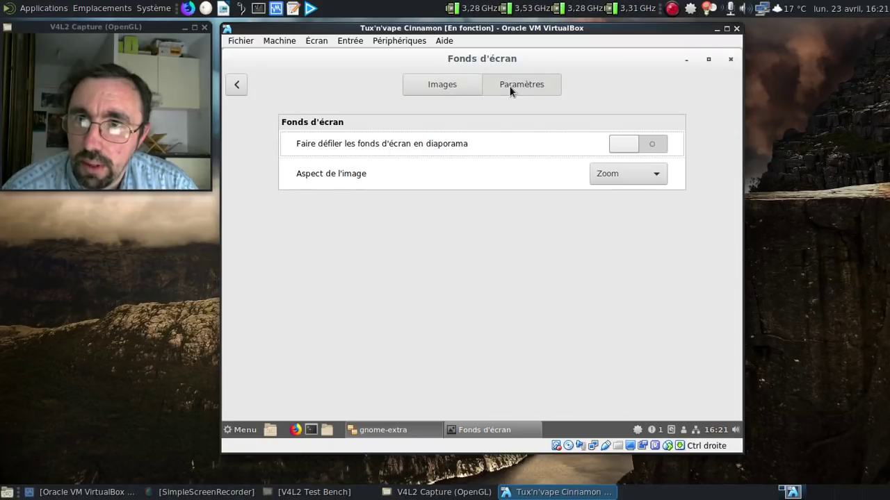
pyautogui.click(442, 85)
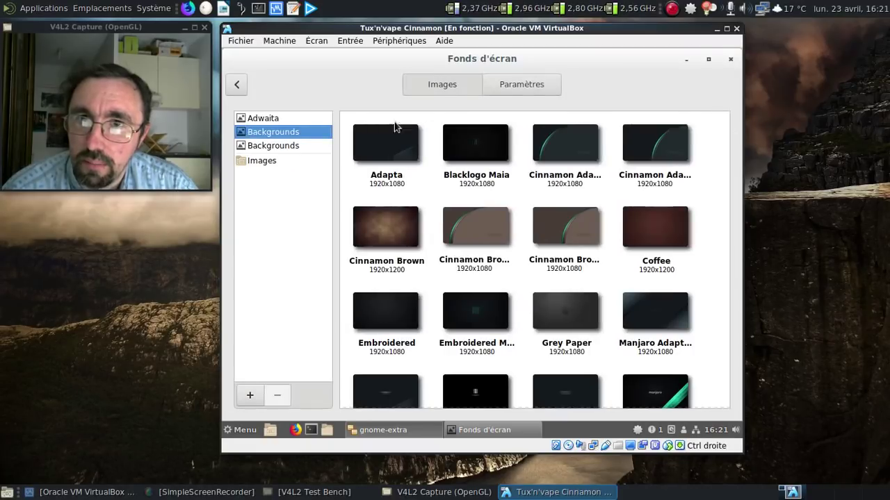
# Look through the wallpapers in the second Backgrounds collection.
pyautogui.click(288, 146)
pyautogui.scroll(-1, 521, 197)
pyautogui.scroll(1, 521, 196)
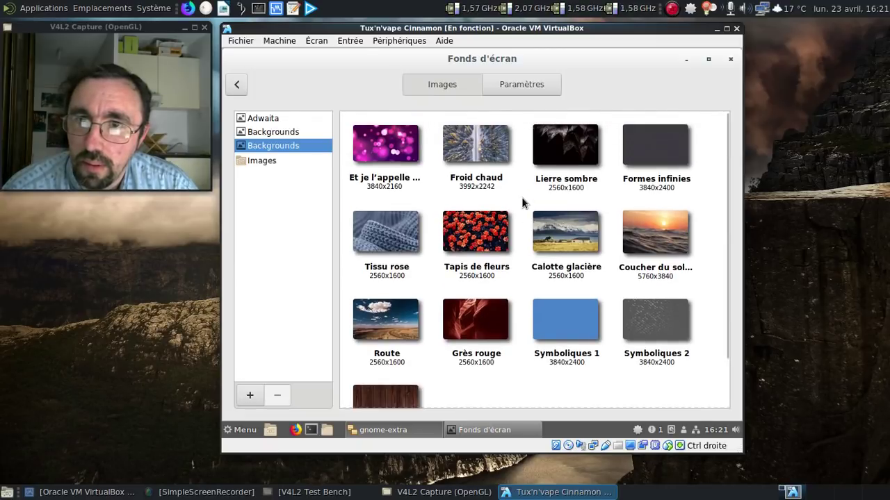
pyautogui.scroll(-1, 523, 200)
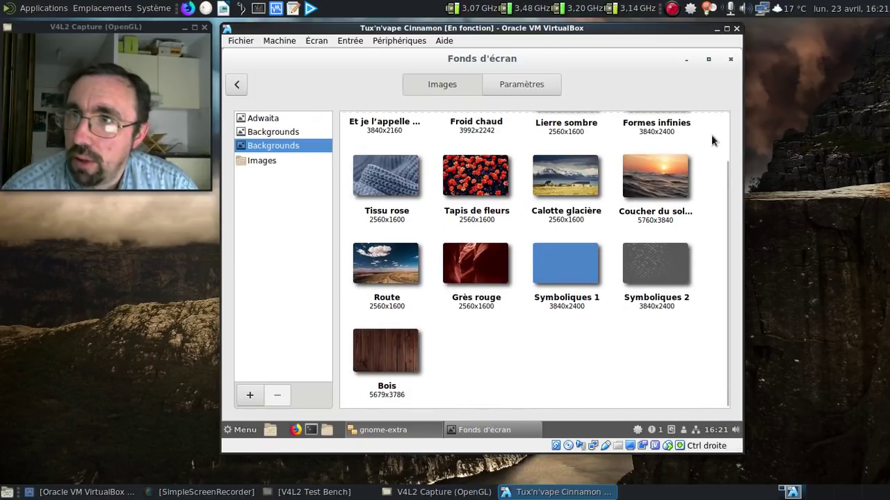
# Close the wallpaper settings and the gnome-extra package manager window.
pyautogui.click(730, 59)
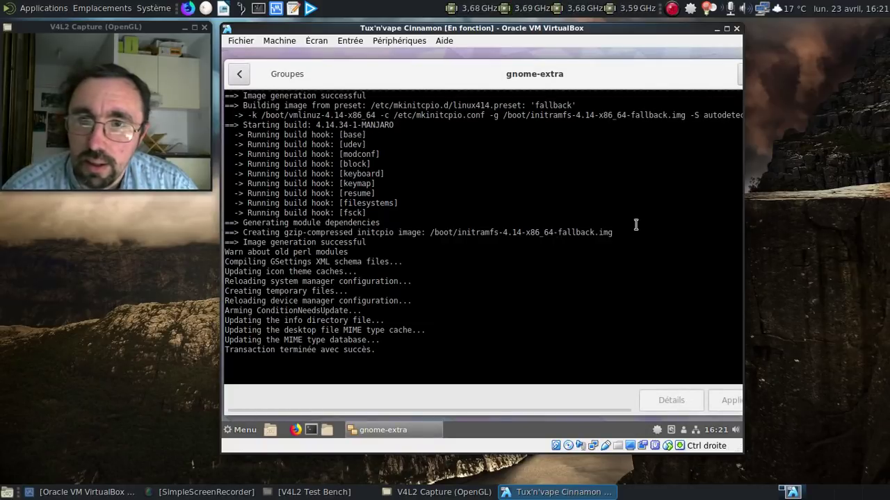
pyautogui.doubleClick(679, 83)
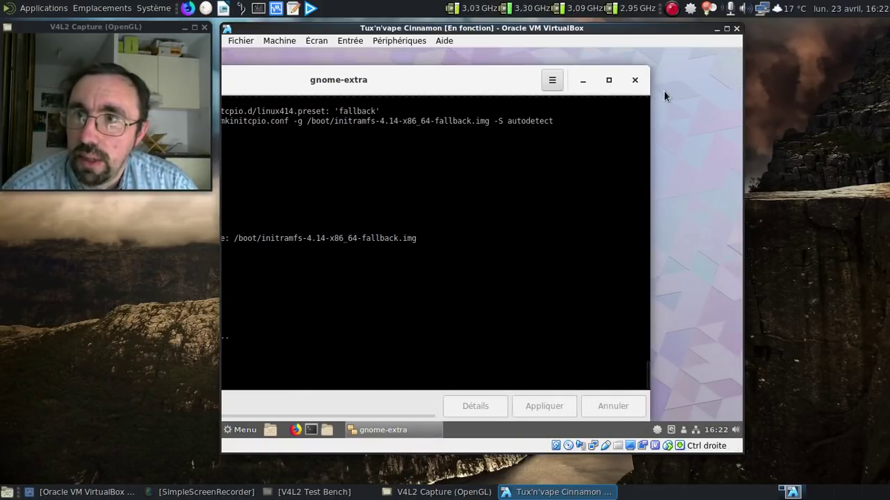
pyautogui.click(634, 82)
# View the desktop icon settings and the system settings overview, and close the settings window.
pyautogui.rightClick(360, 92)
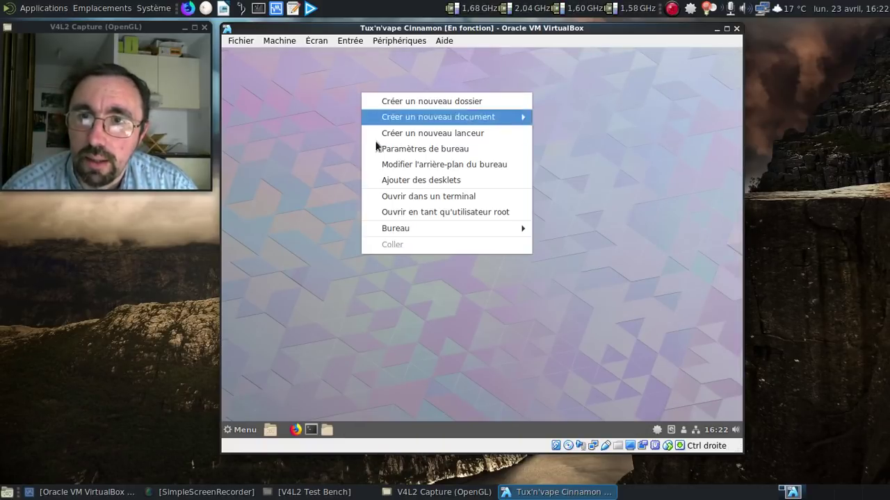
pyautogui.click(431, 148)
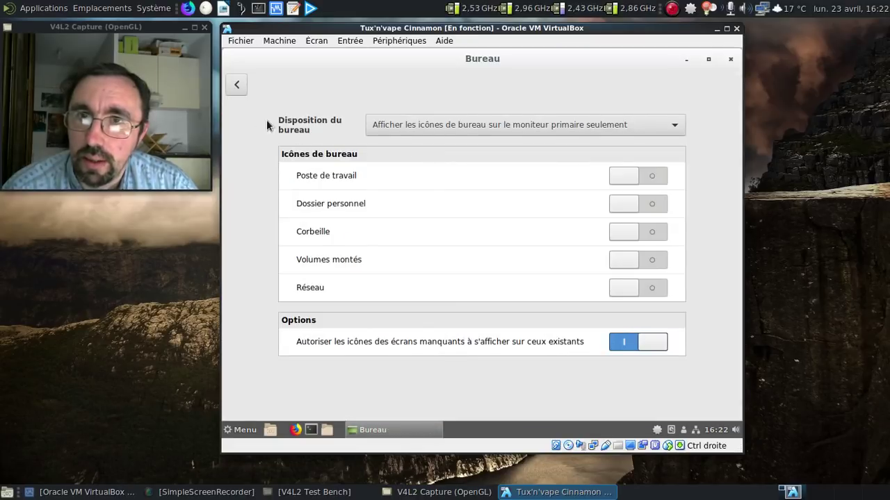
pyautogui.click(236, 84)
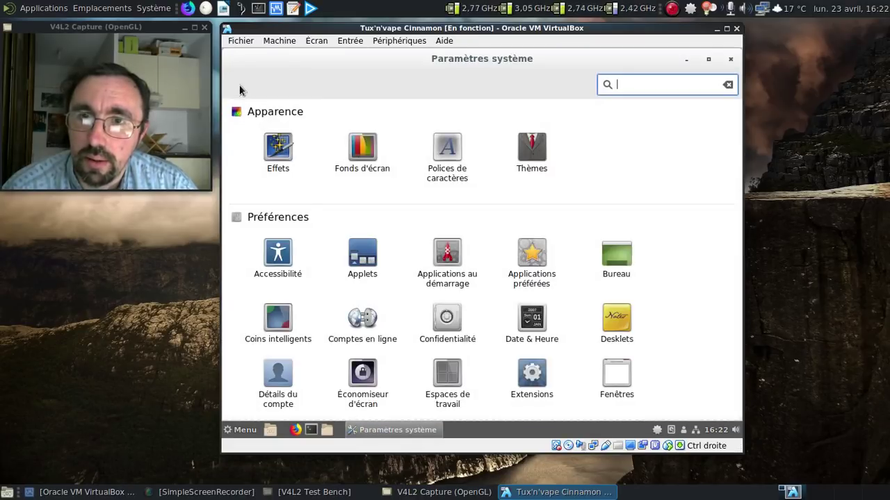
pyautogui.click(731, 61)
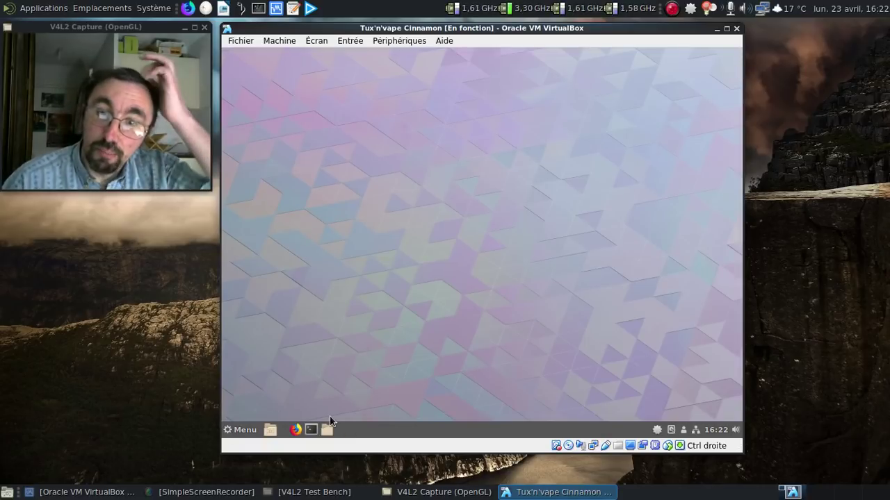
# Open the personal folder in the file manager.
pyautogui.click(328, 428)
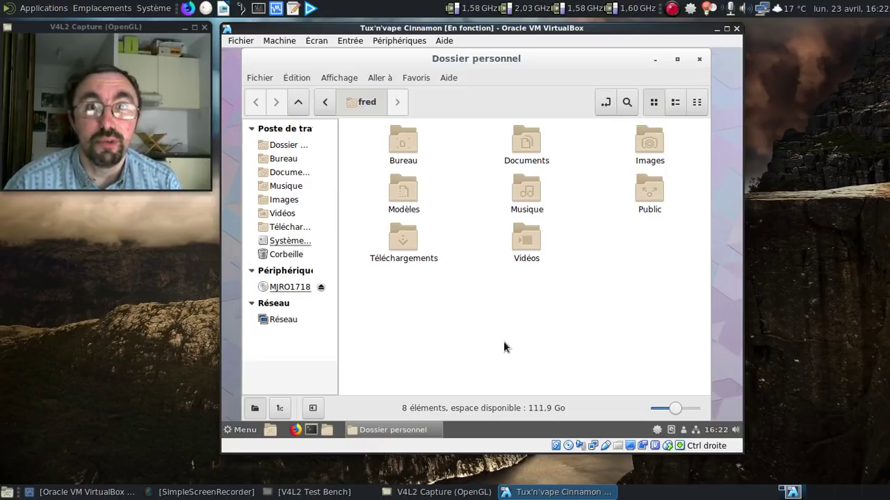
# Close the personal folder window and open the desktop wallpaper settings.
pyautogui.click(699, 60)
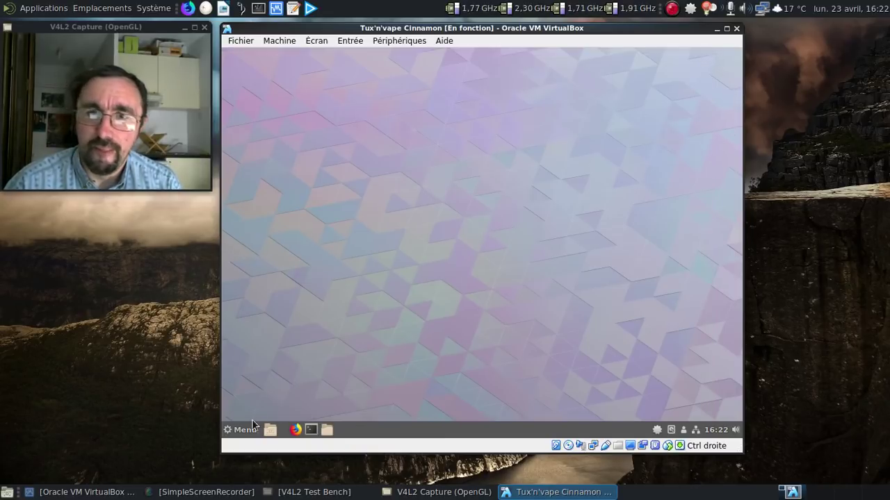
pyautogui.rightClick(351, 116)
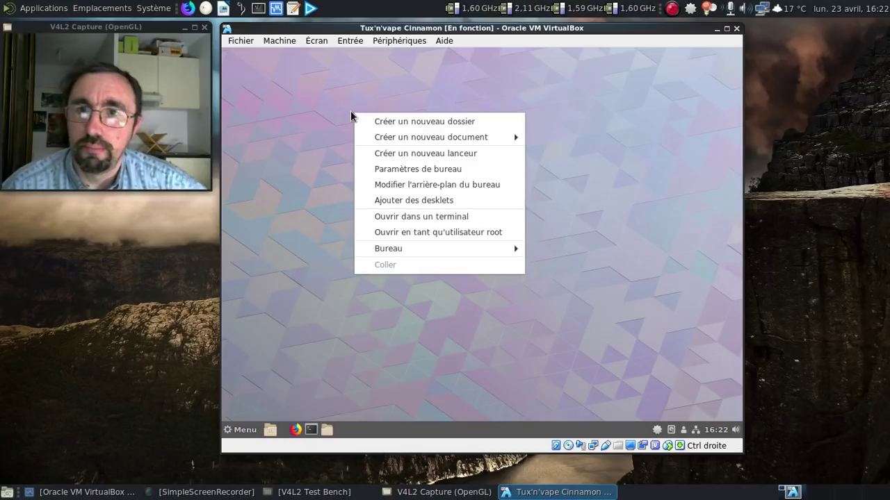
pyautogui.click(415, 184)
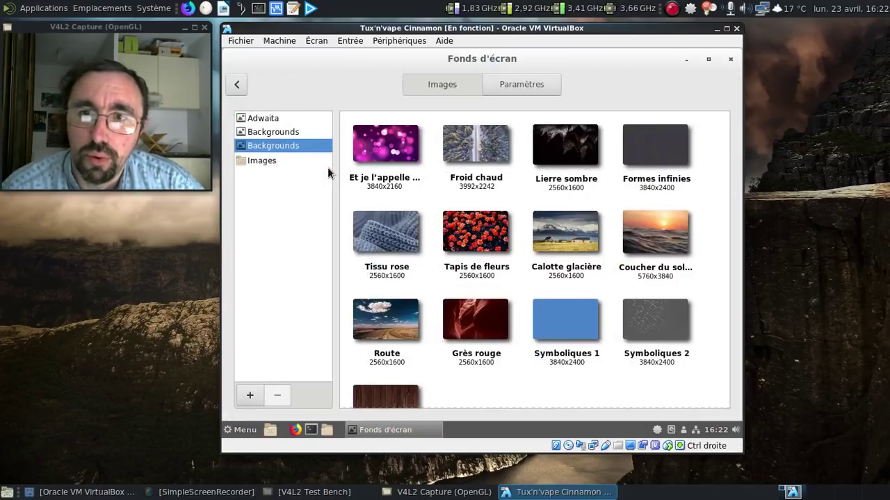
# Add the folder /usr/share/backgrounds to the wallpaper image sources.
pyautogui.click(249, 393)
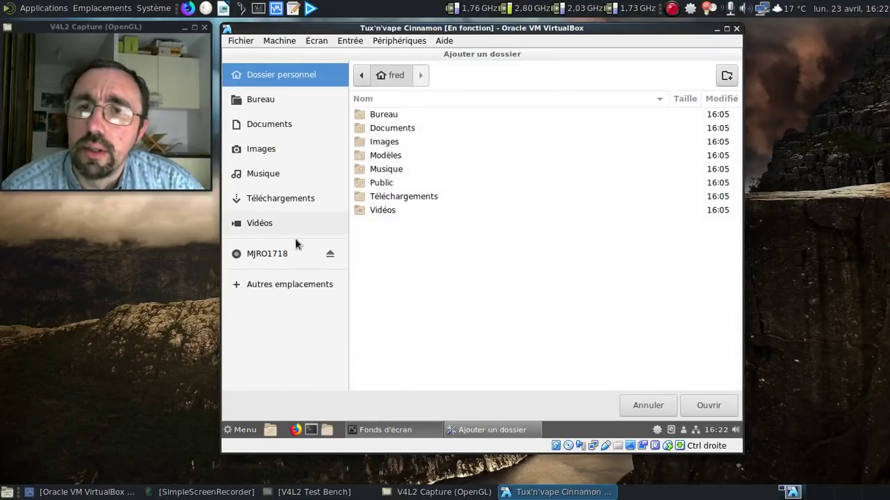
pyautogui.click(277, 283)
pyautogui.click(388, 98)
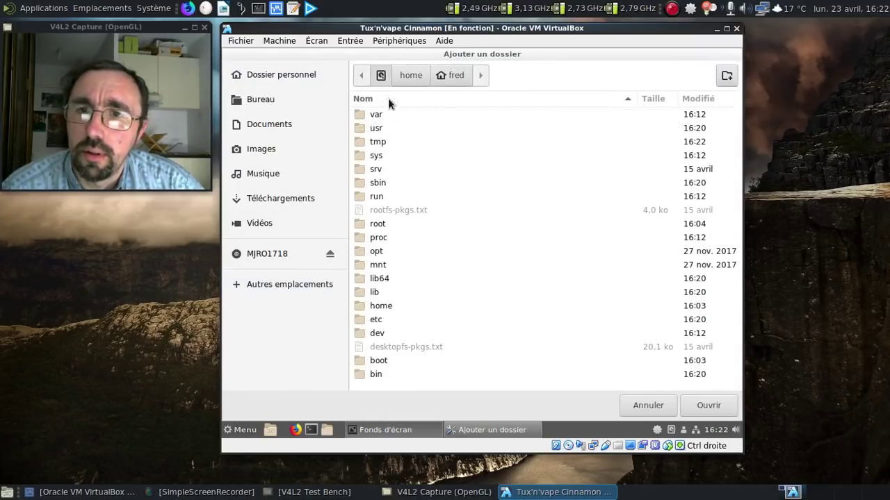
pyautogui.click(422, 99)
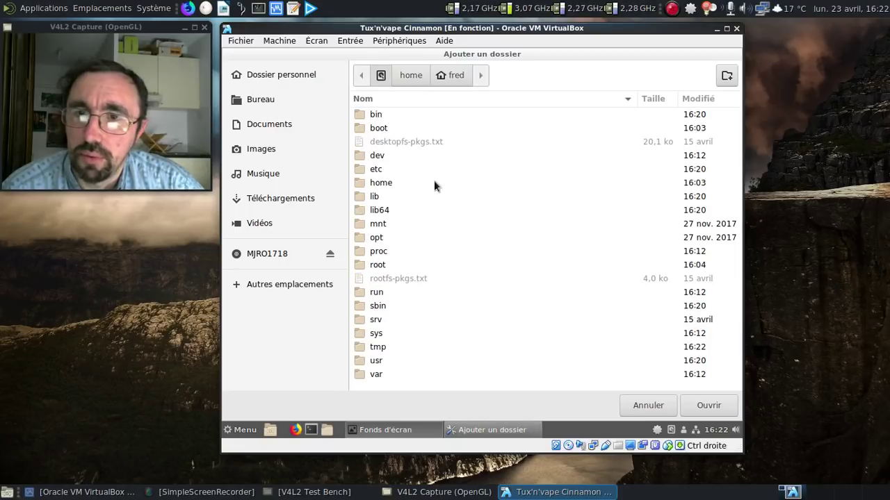
pyautogui.doubleClick(379, 359)
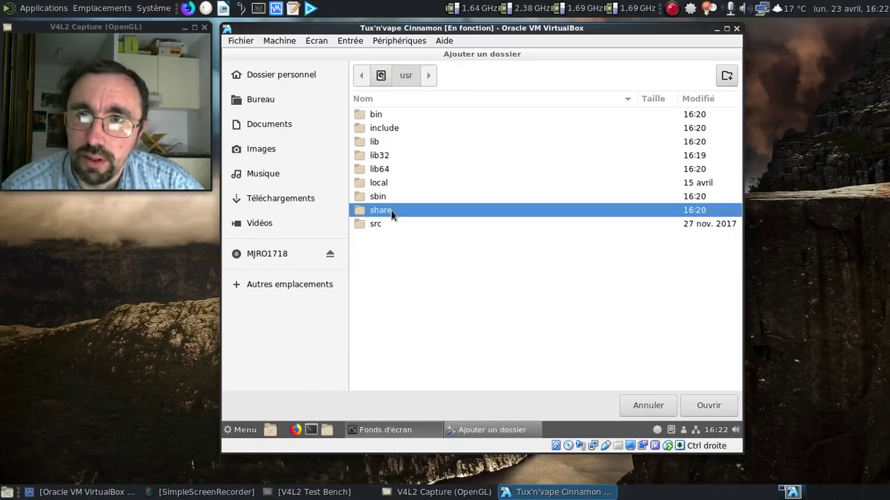
pyautogui.doubleClick(390, 210)
pyautogui.scroll(-3, 445, 217)
pyautogui.doubleClick(394, 199)
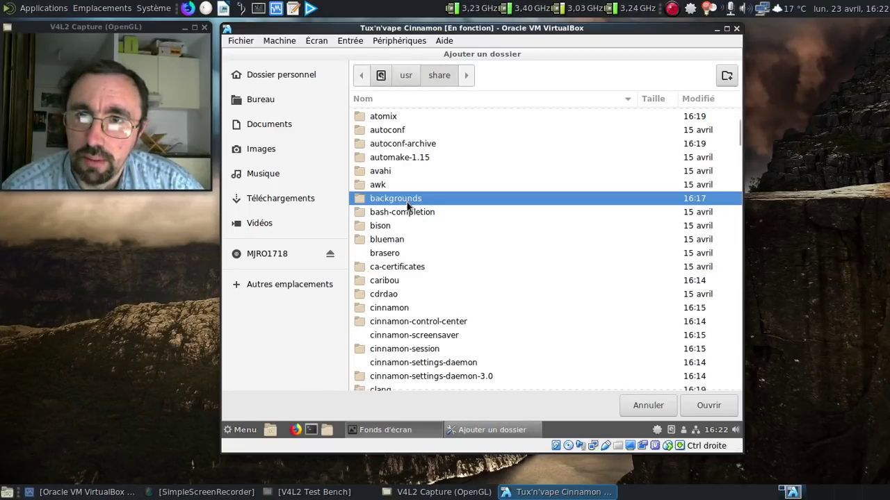
pyautogui.click(693, 407)
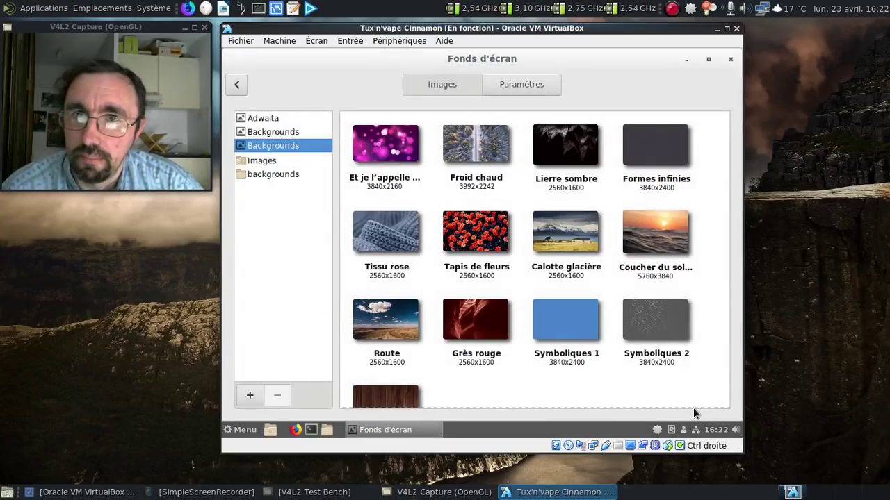
# Look through the wallpapers in both Backgrounds collections and close the wallpaper settings.
pyautogui.click(298, 133)
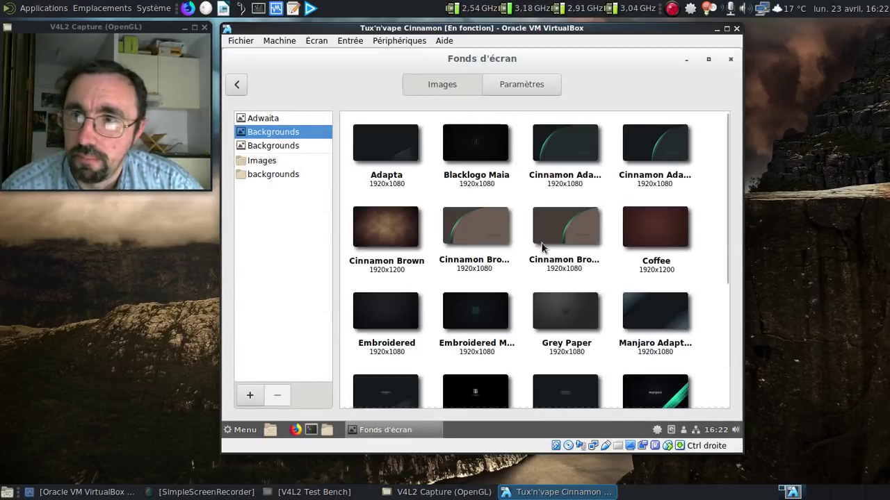
pyautogui.scroll(-5, 542, 249)
pyautogui.scroll(5, 542, 248)
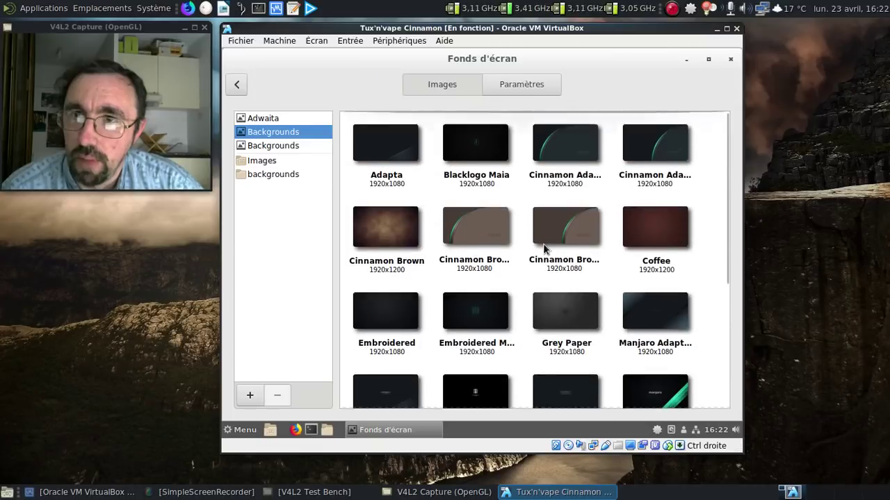
pyautogui.click(278, 146)
pyautogui.scroll(-3, 567, 266)
pyautogui.scroll(1, 566, 262)
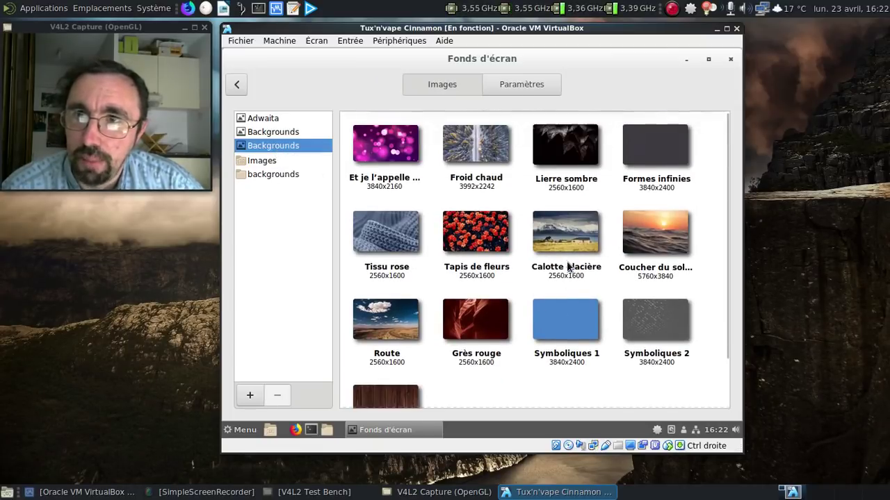
pyautogui.click(728, 59)
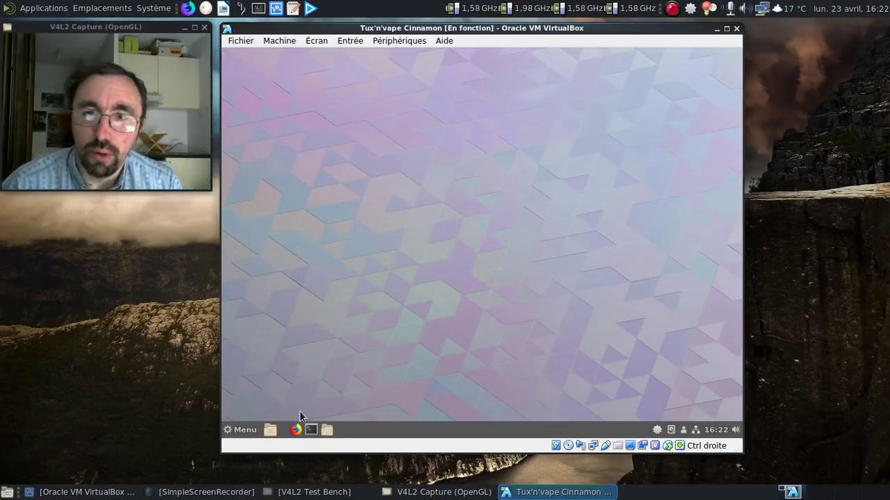
# Reopen the personal folder, then view the Éditeur de texte application from the Accessoires category and close it.
pyautogui.click(326, 430)
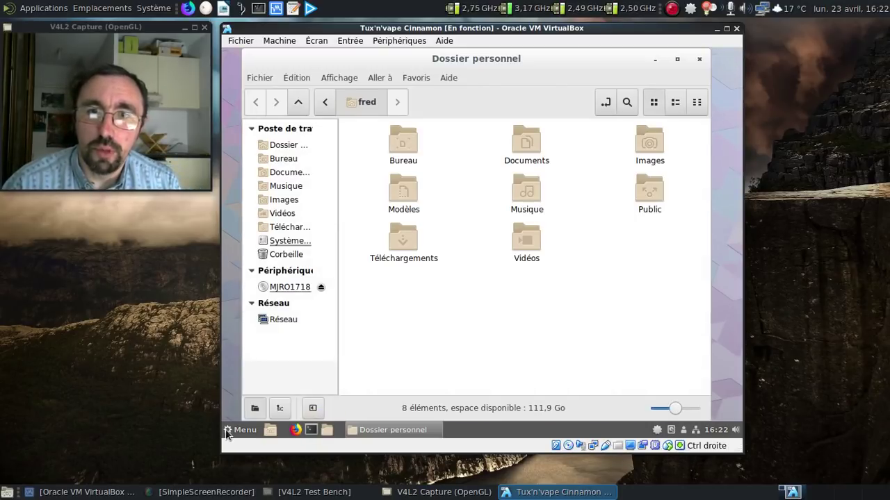
pyautogui.click(241, 430)
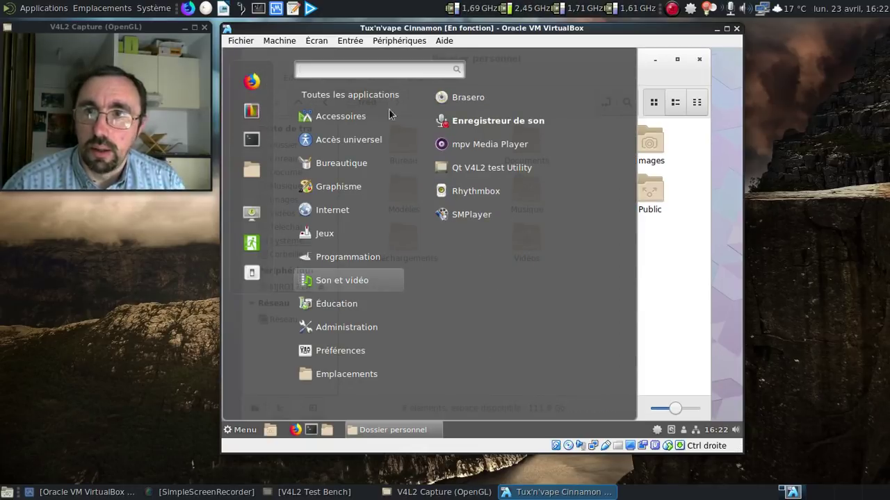
pyautogui.moveTo(350, 95)
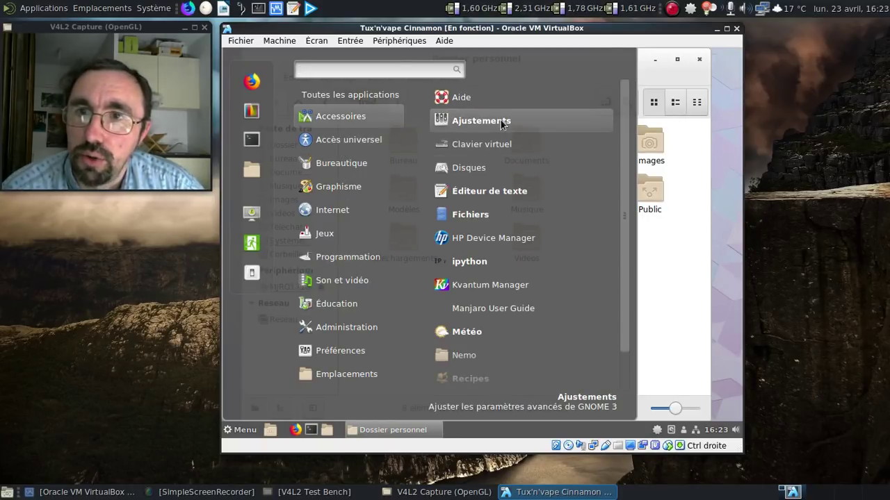
pyautogui.click(512, 198)
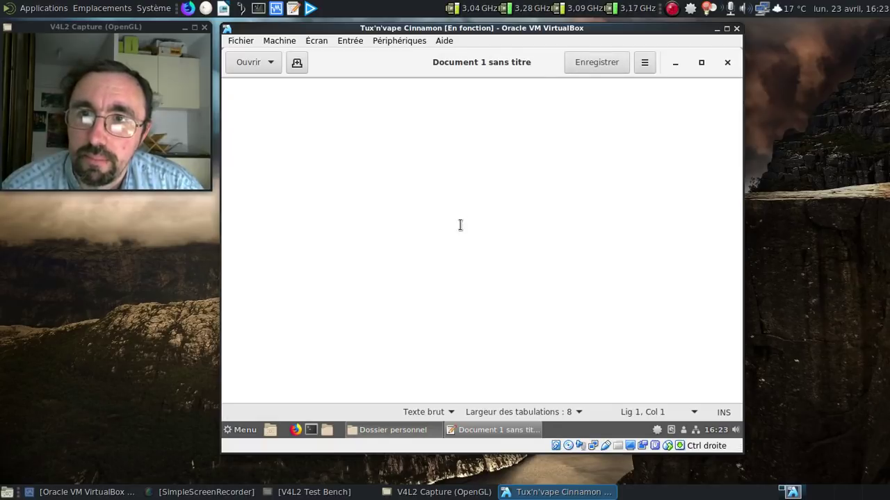
pyautogui.click(727, 64)
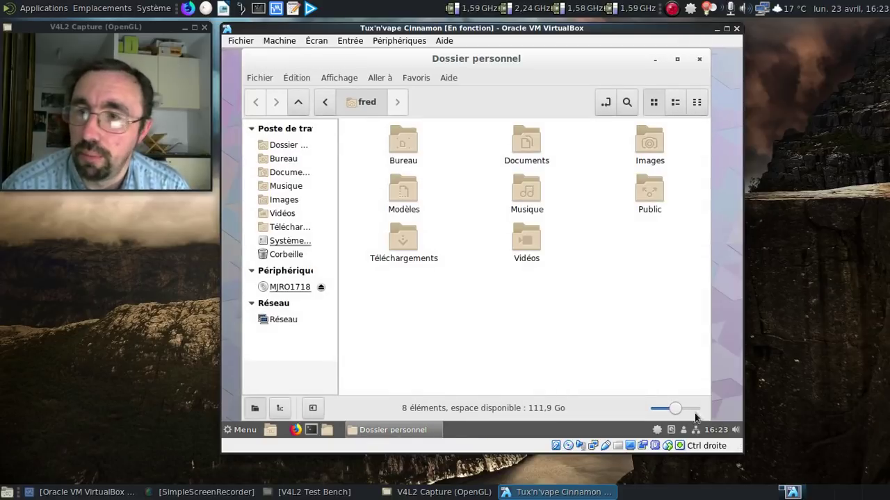
# Search for nautilus in the package manager and mark the Nautilus package for removal.
pyautogui.click(657, 430)
pyautogui.click(632, 398)
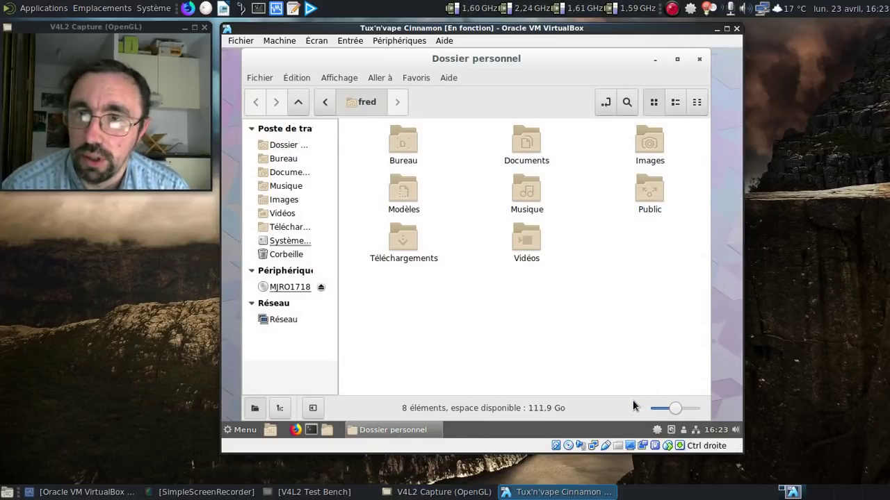
pyautogui.click(671, 79)
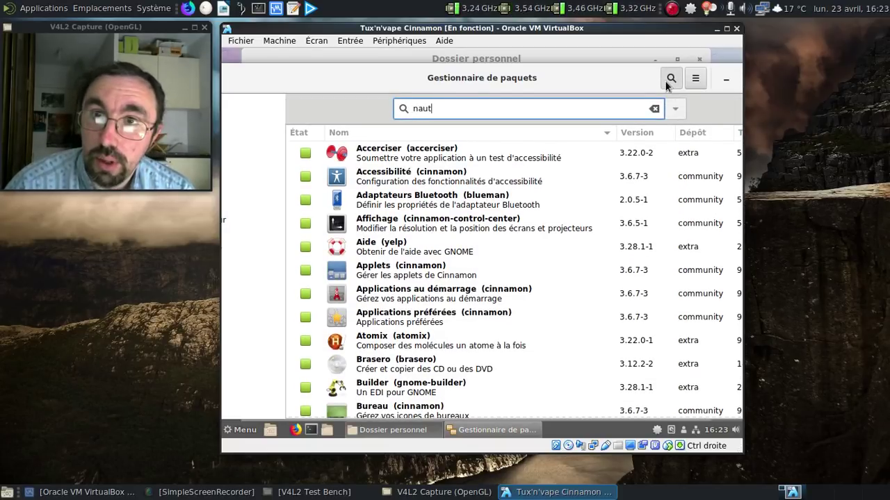
pyautogui.write('nautilus')
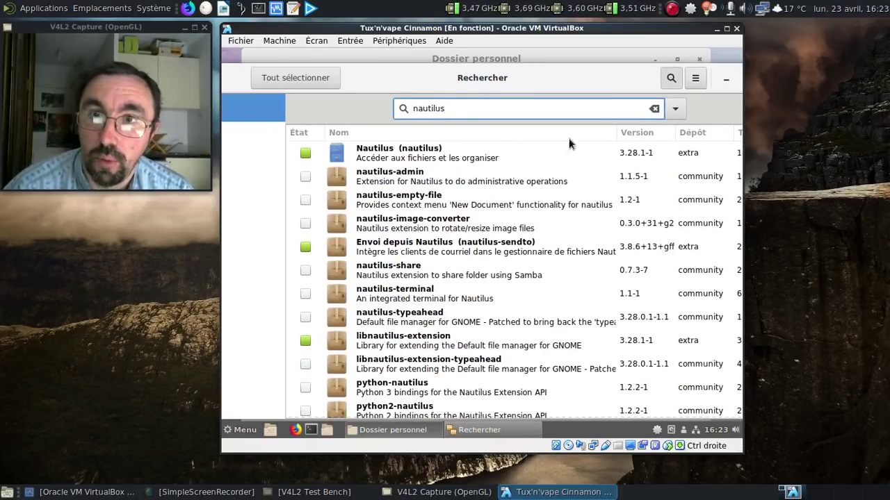
pyautogui.click(304, 152)
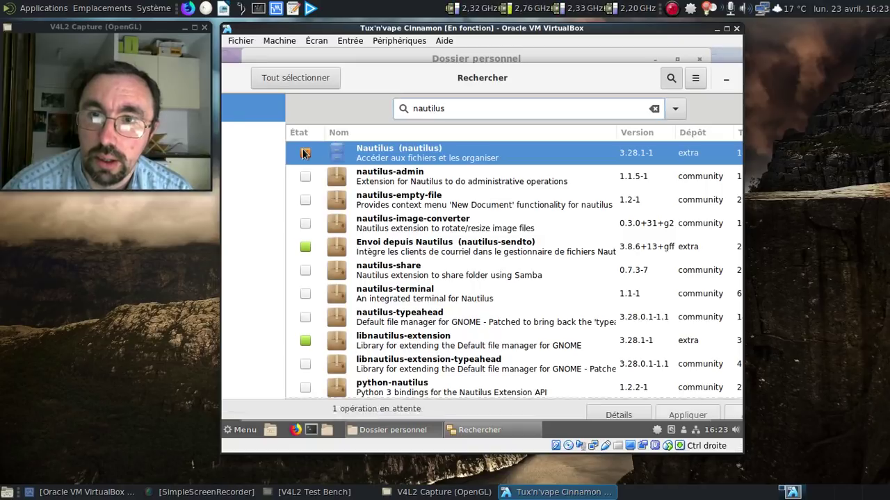
# Search the packages for "ajustements" and look through the list for the GNOME settings tool.
pyautogui.doubleClick(394, 110)
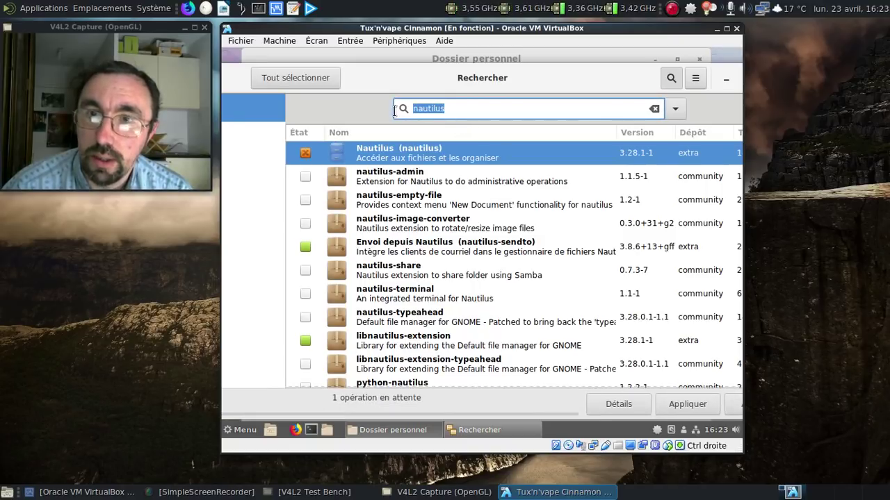
pyautogui.write('ajusteù')
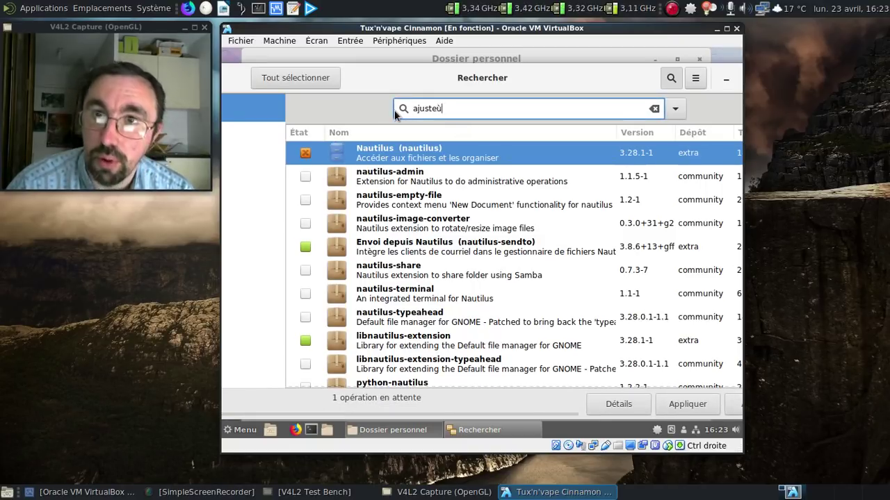
pyautogui.press('BackSpace')
pyautogui.write('ments')
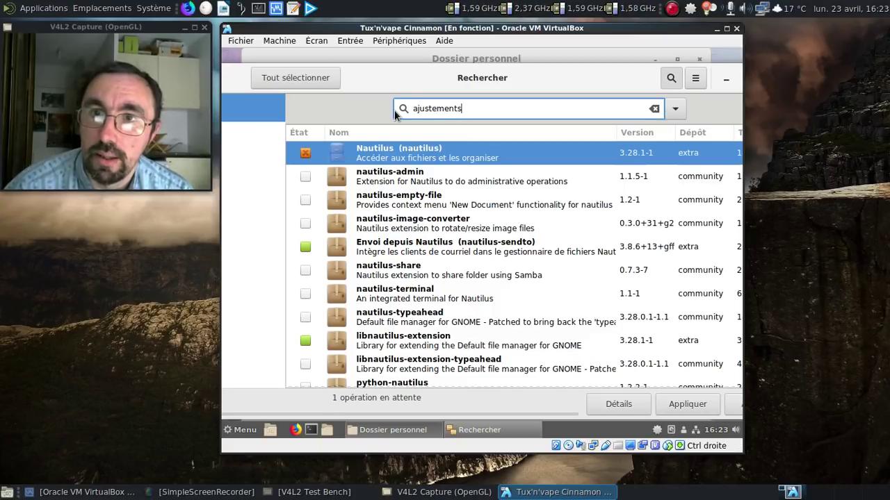
pyautogui.scroll(-3, 349, 285)
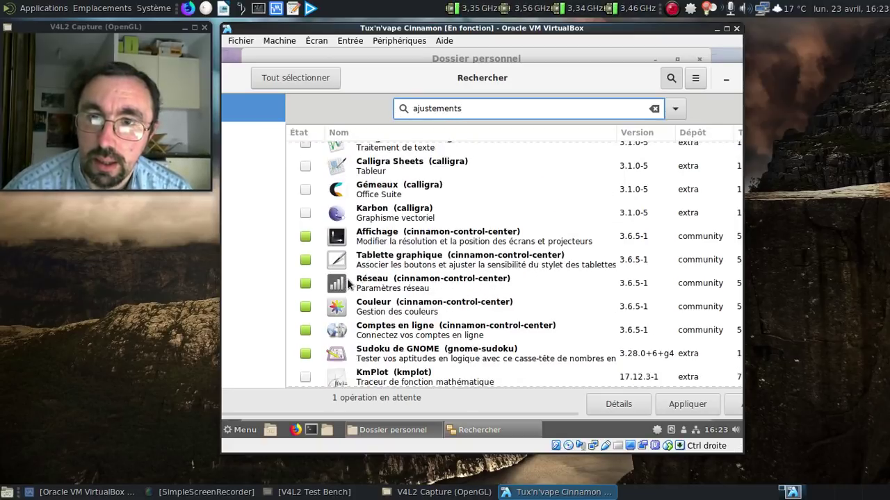
pyautogui.scroll(-2, 347, 279)
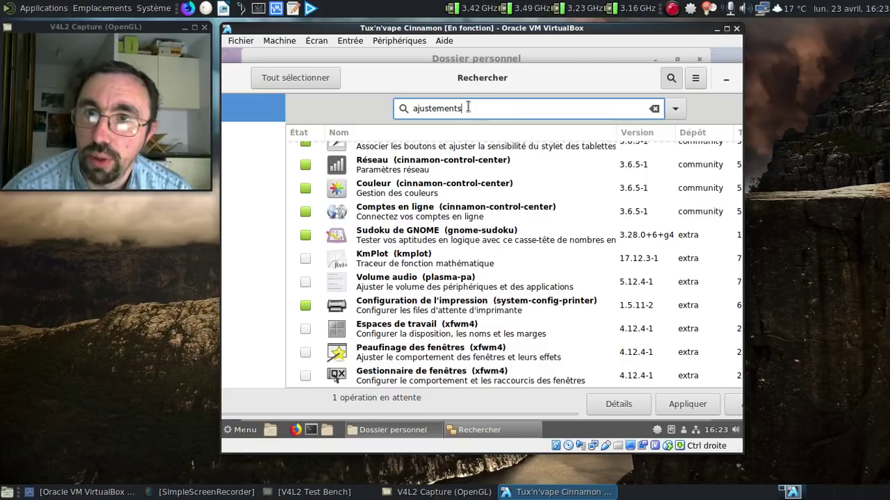
# Search the packages for "tweak" and mark gnome-tweaks for removal.
pyautogui.moveTo(463, 109); pyautogui.dragTo(378, 108)
pyautogui.write('tweak')
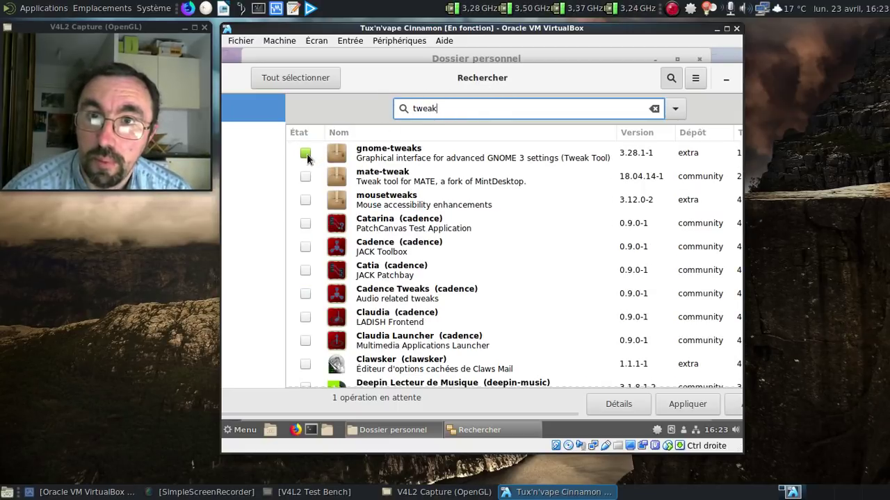
pyautogui.click(302, 158)
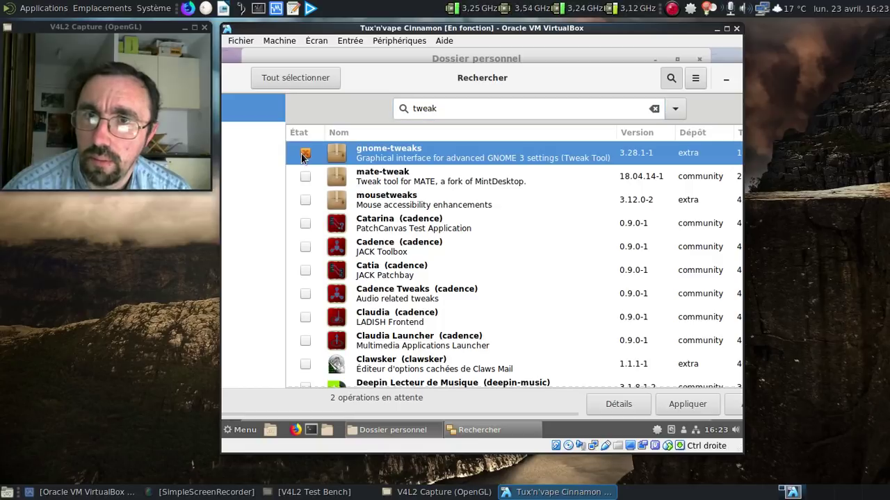
# Apply the pending removal of nautilus and gnome-tweaks, authenticating with the account password.
pyautogui.click(686, 406)
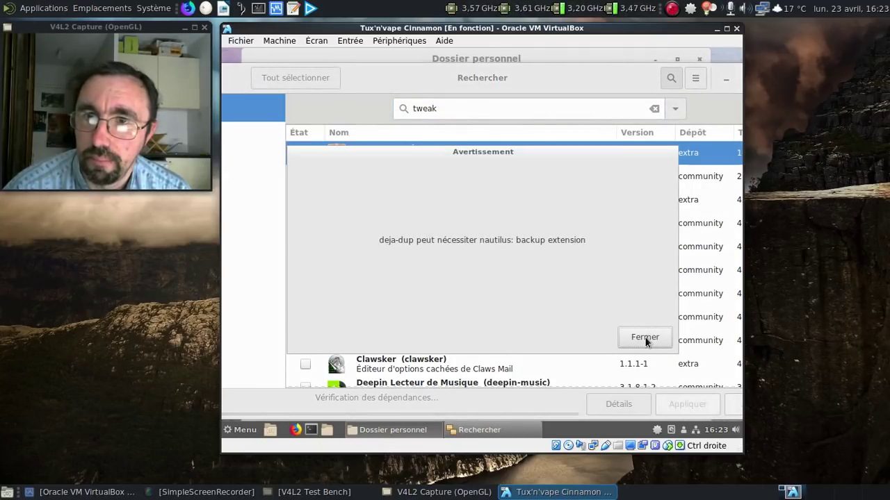
pyautogui.click(644, 336)
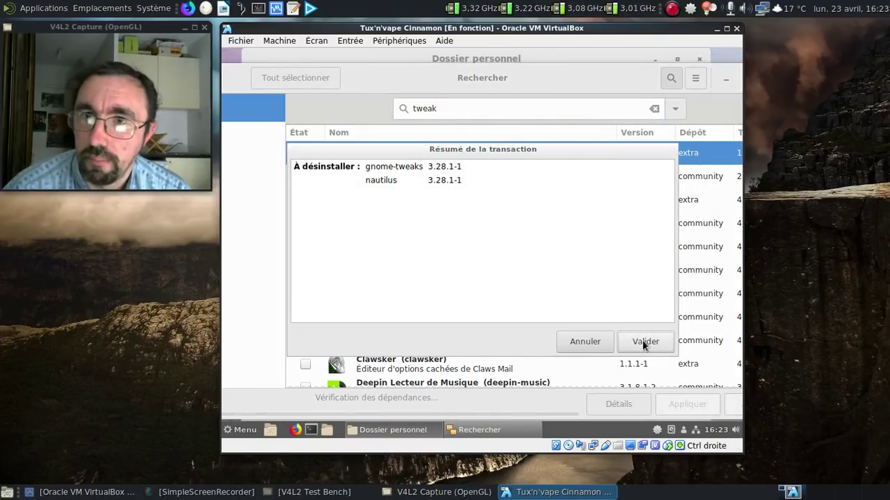
pyautogui.click(642, 344)
pyautogui.write('********')
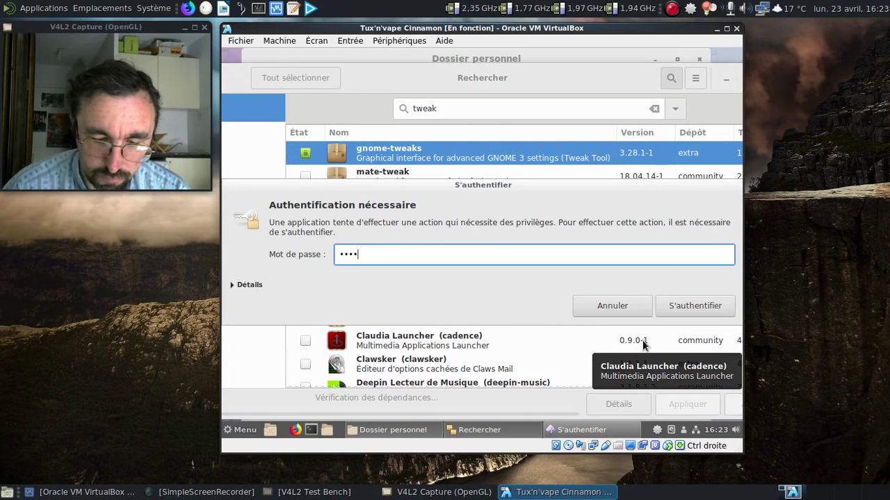
pyautogui.press('Return')
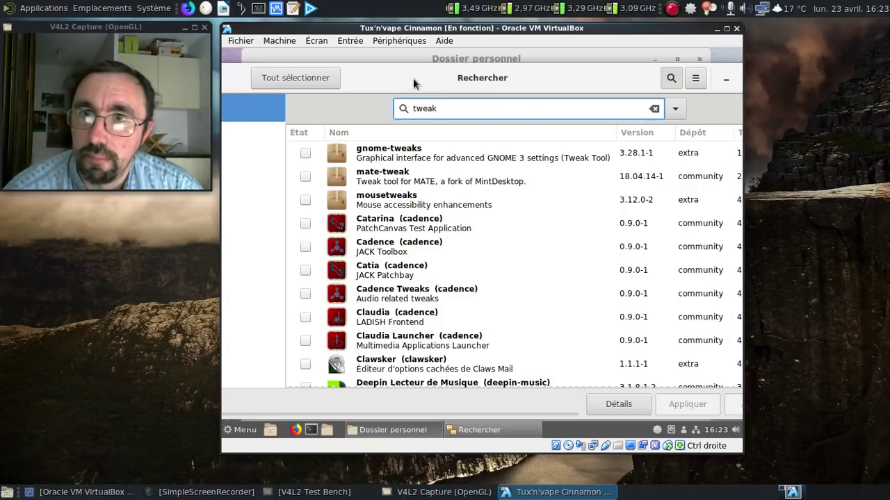
# Close the package manager and view the applications listed in the Accessoires category.
pyautogui.moveTo(417, 87); pyautogui.dragTo(249, 187)
pyautogui.click(633, 179)
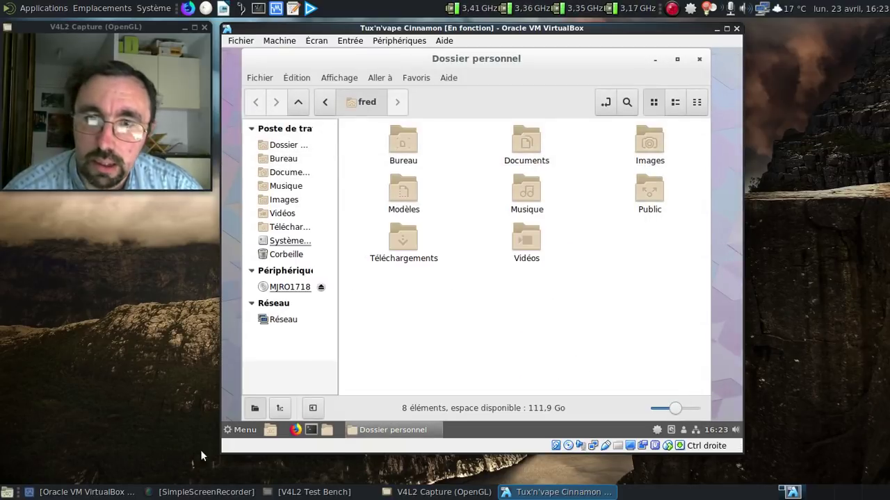
pyautogui.click(236, 431)
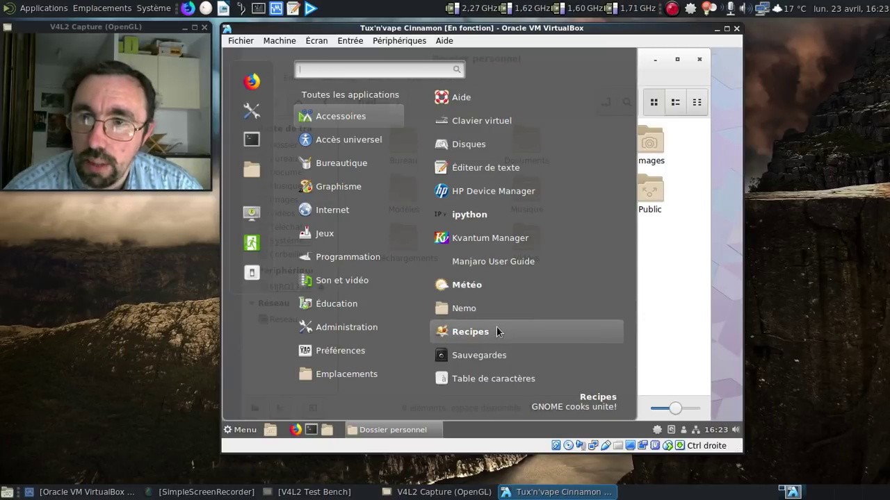
# Look through the application categories from Bureautique to Administration, including Internet, Programmation and Son et vidéo.
pyautogui.moveTo(326, 167)
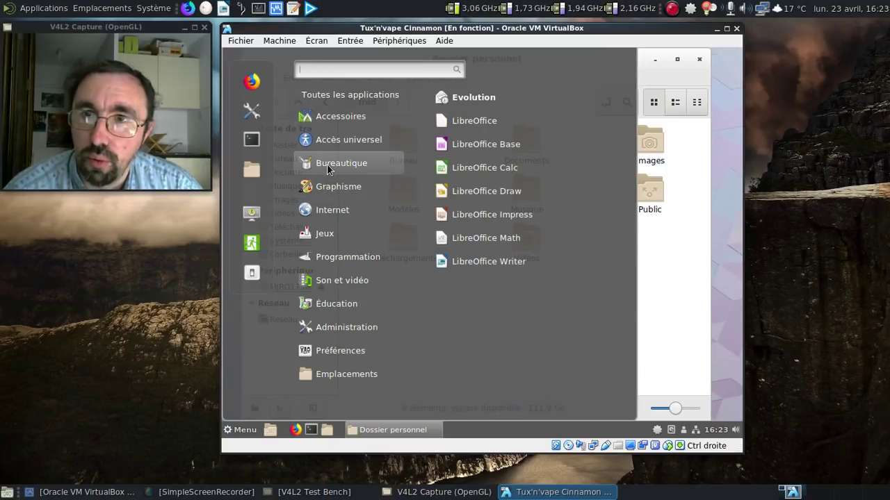
pyautogui.moveTo(328, 200)
pyautogui.moveTo(323, 222)
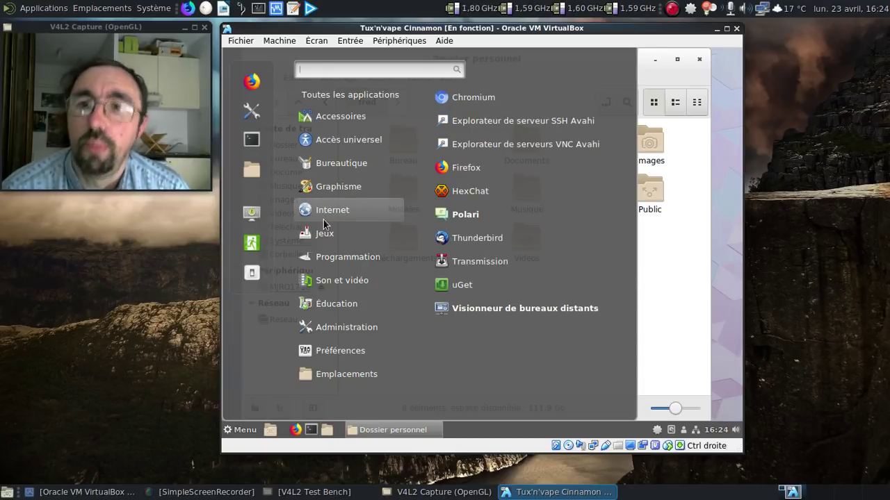
pyautogui.moveTo(320, 239)
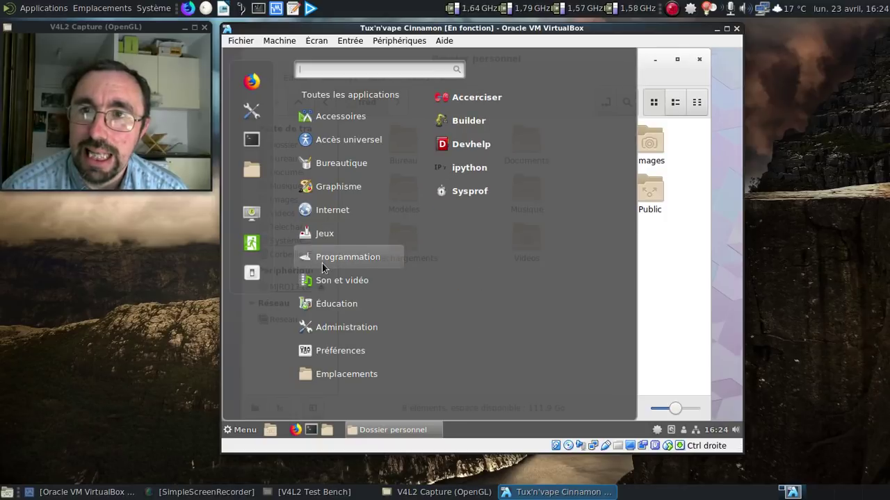
pyautogui.moveTo(323, 279)
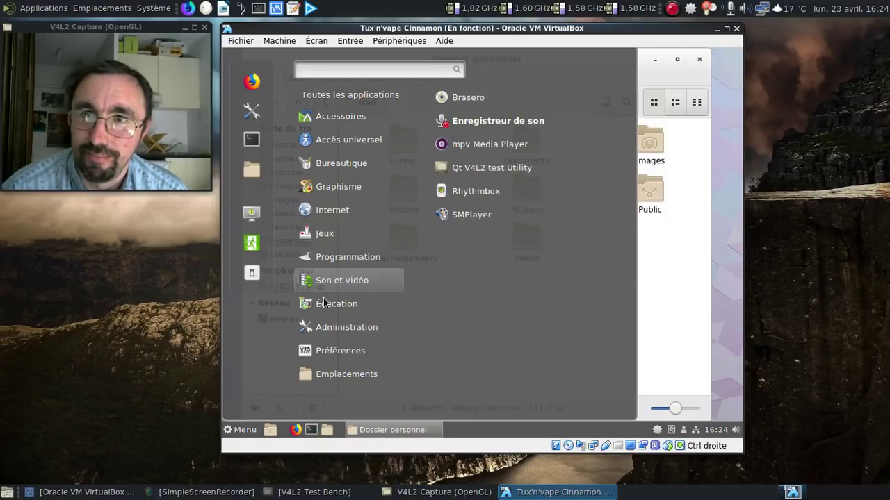
pyautogui.moveTo(324, 327)
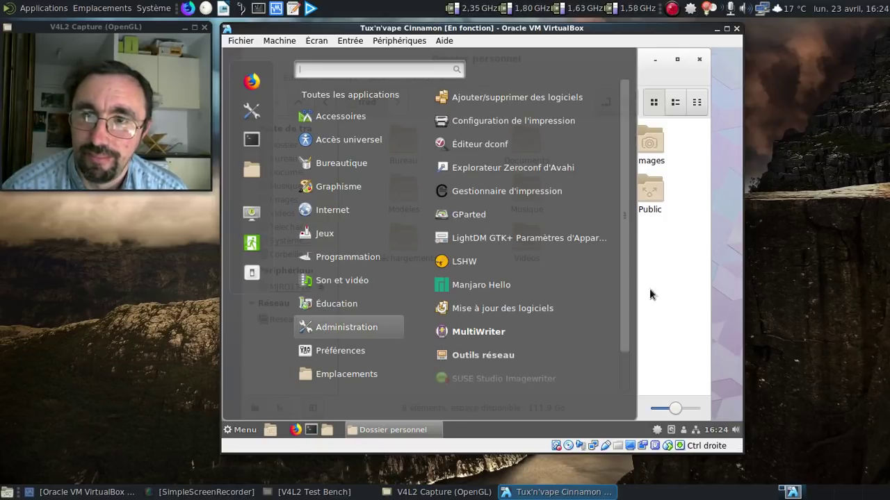
pyautogui.click(697, 278)
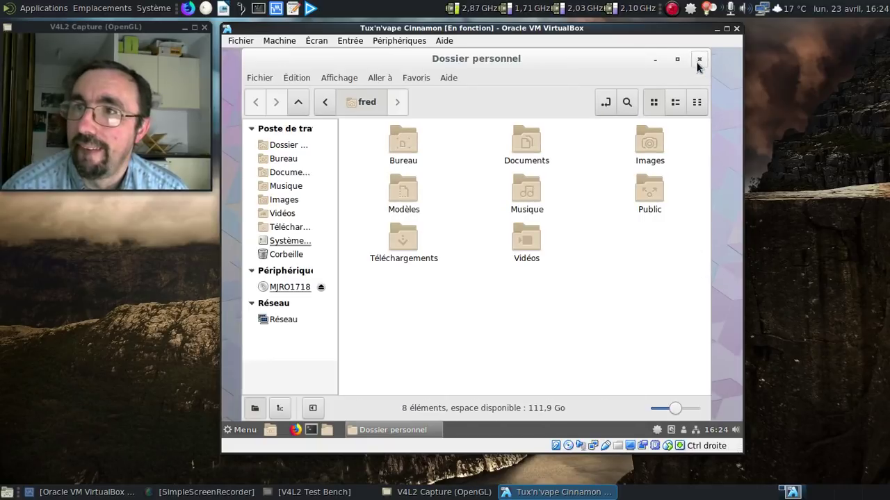
# Close the Dossier personnel window and log out of the Cinnamon session.
pyautogui.click(699, 59)
pyautogui.click(257, 428)
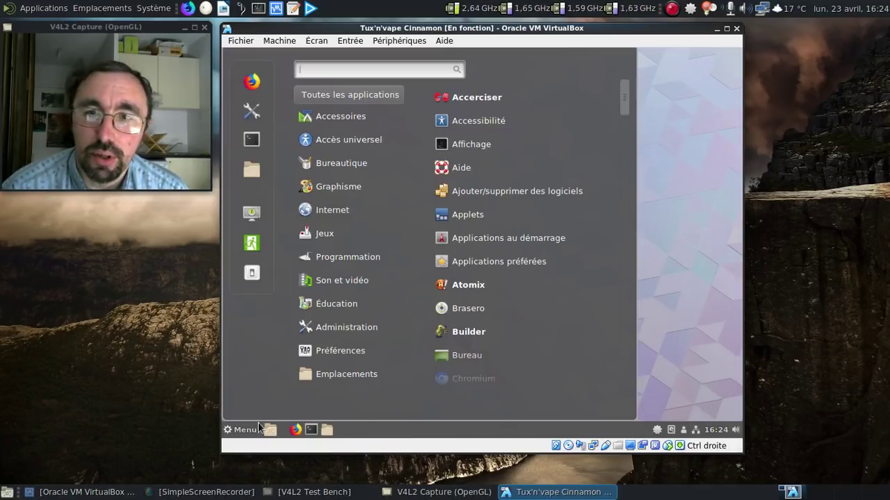
pyautogui.click(254, 246)
pyautogui.click(558, 273)
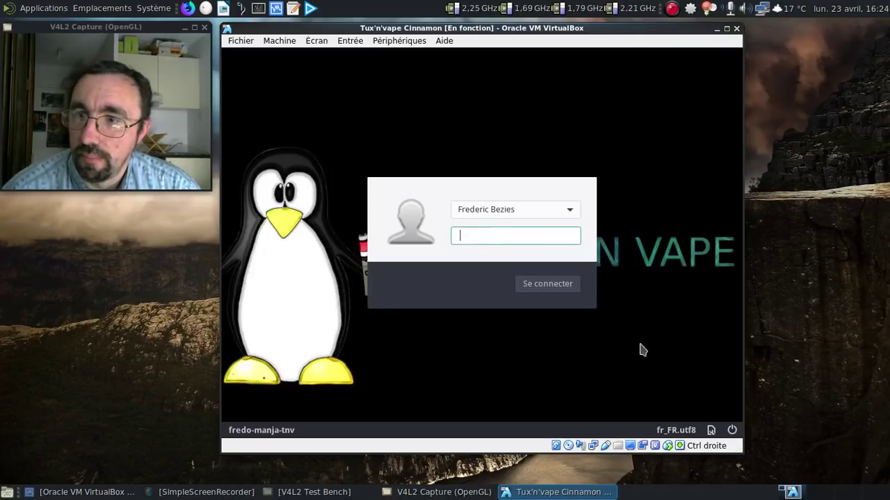
# Check the available session types on the login screen, log back in with the account password and dismiss the software rendering notification.
pyautogui.click(711, 431)
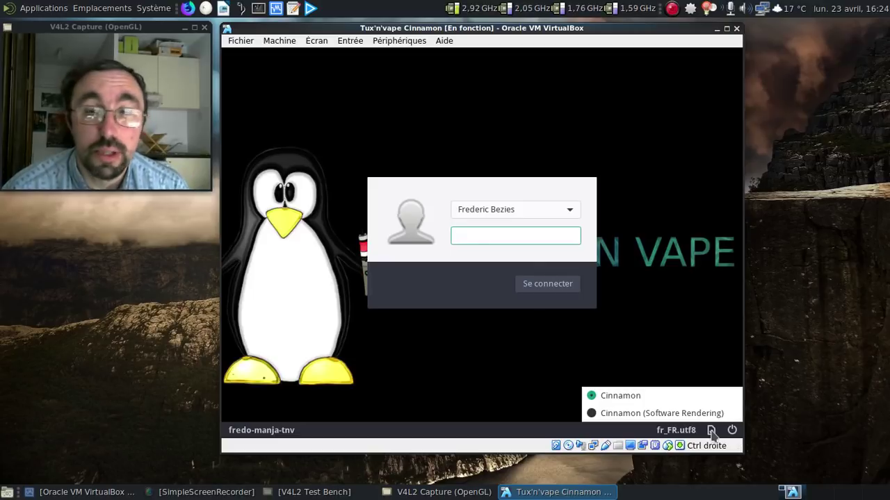
pyautogui.click(492, 241)
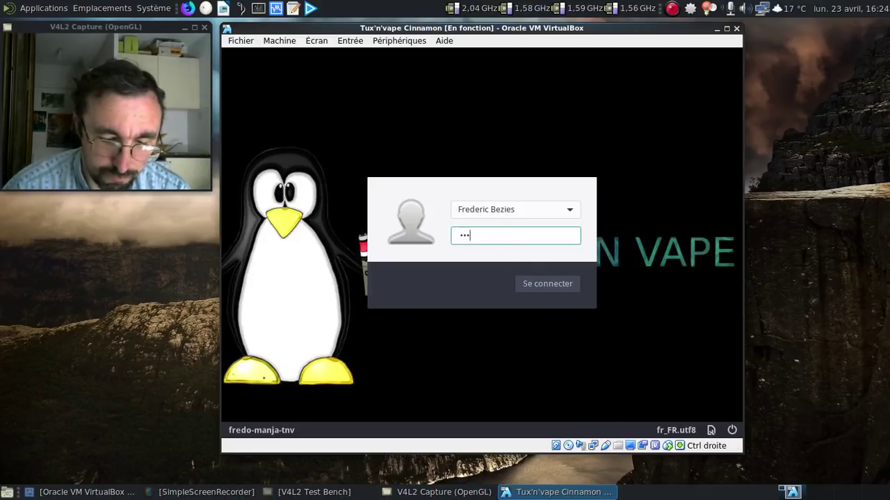
pyautogui.press('Return')
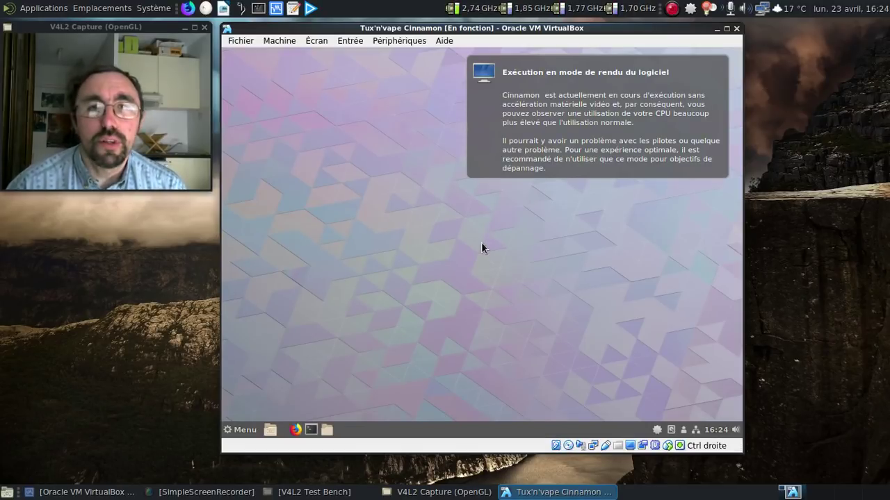
pyautogui.click(709, 76)
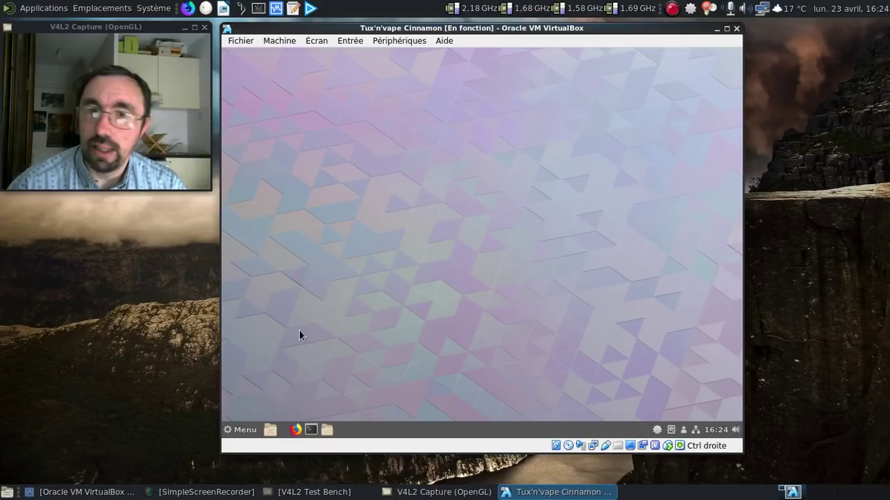
# Shut down the Manjaro guest system from the Cinnamon desktop and confirm.
pyautogui.click(237, 430)
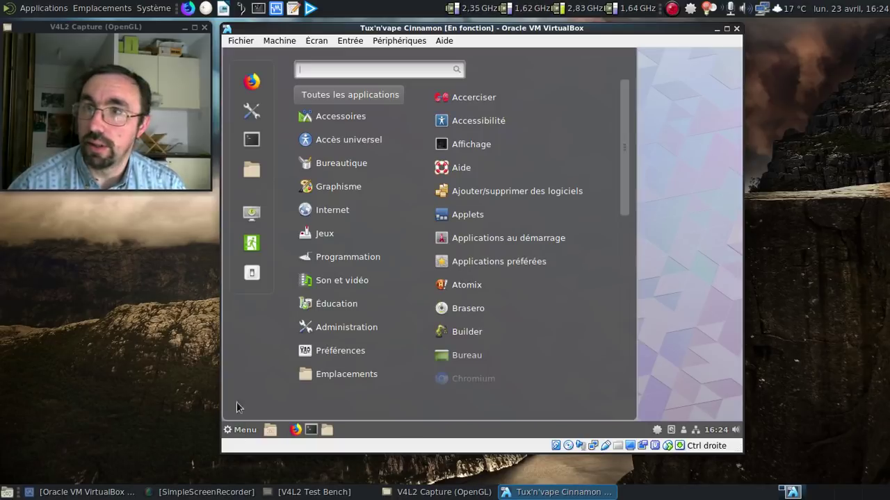
pyautogui.click(252, 272)
pyautogui.click(643, 271)
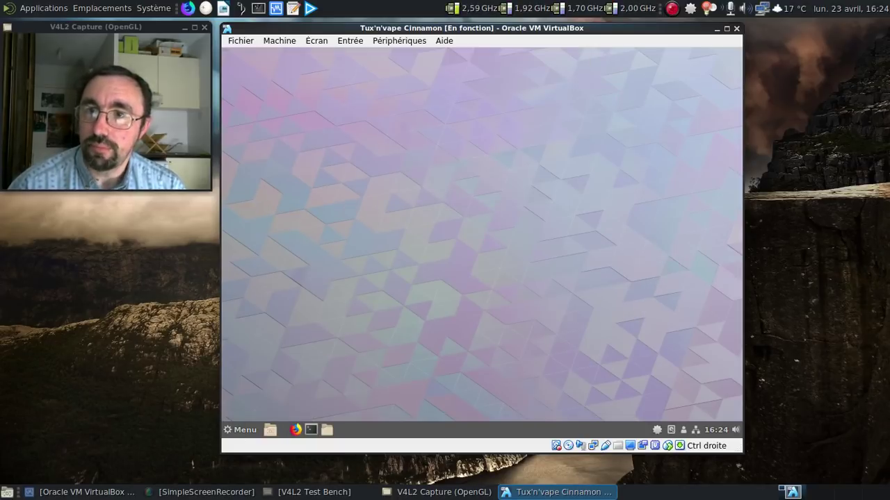